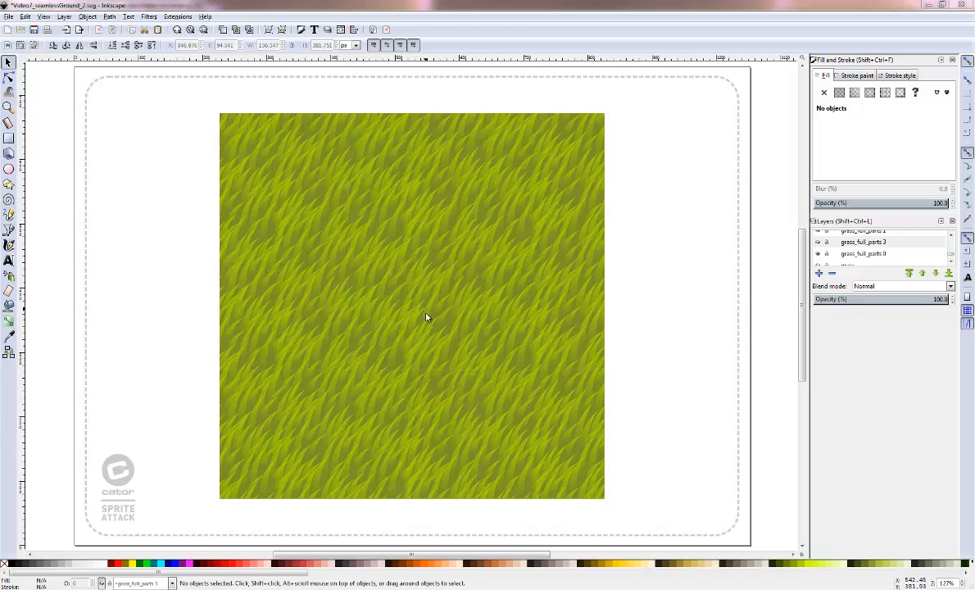
# Step: Select the central grass tile group and set the PNG export area to the selection
pyautogui.click(421, 309)
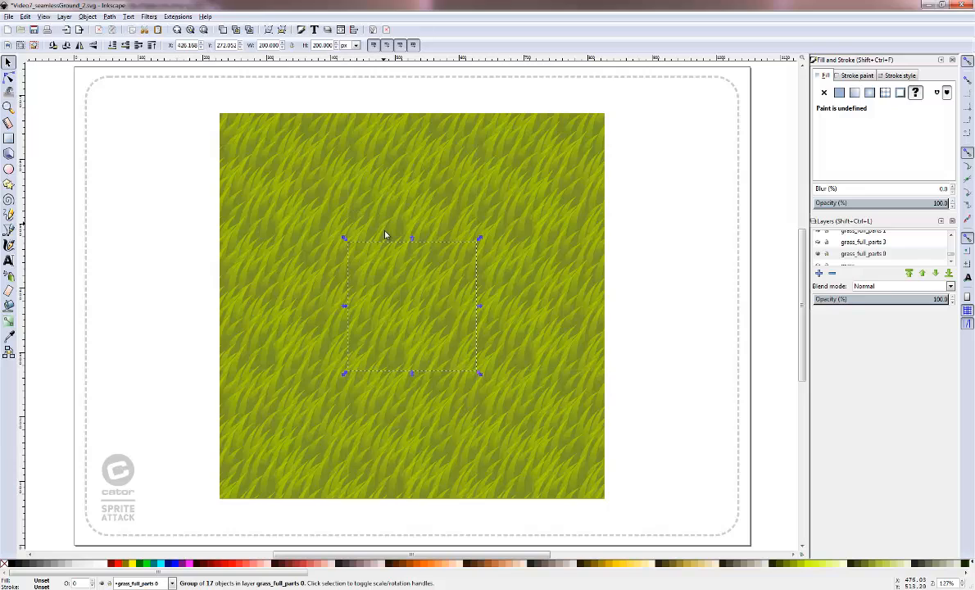
pyautogui.click(7, 16)
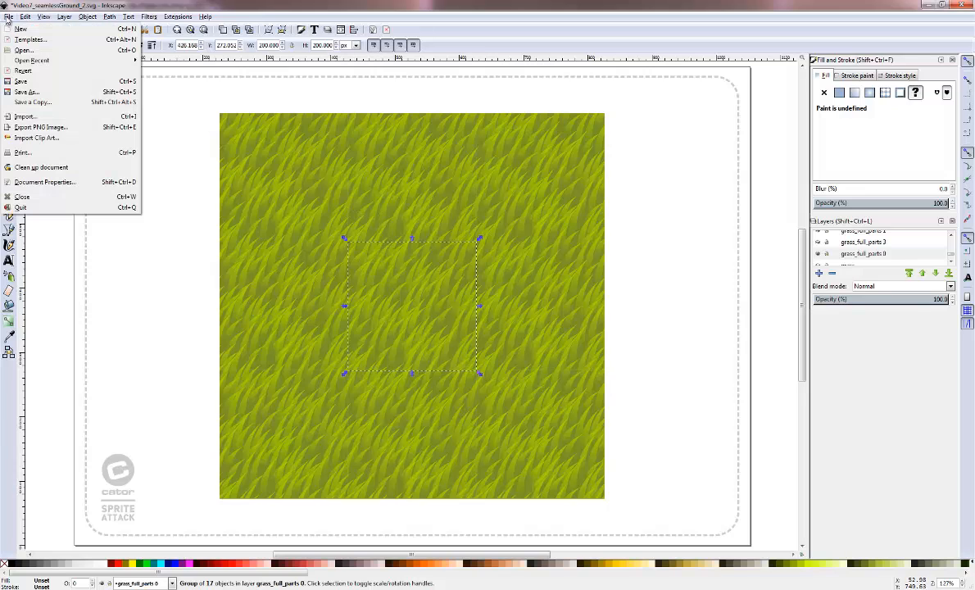
pyautogui.click(65, 129)
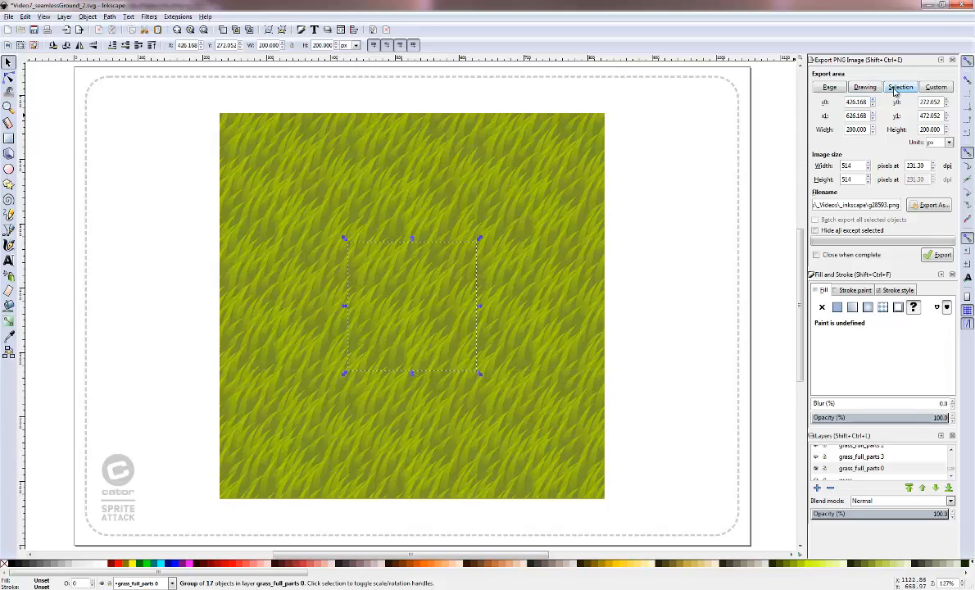
pyautogui.click(898, 88)
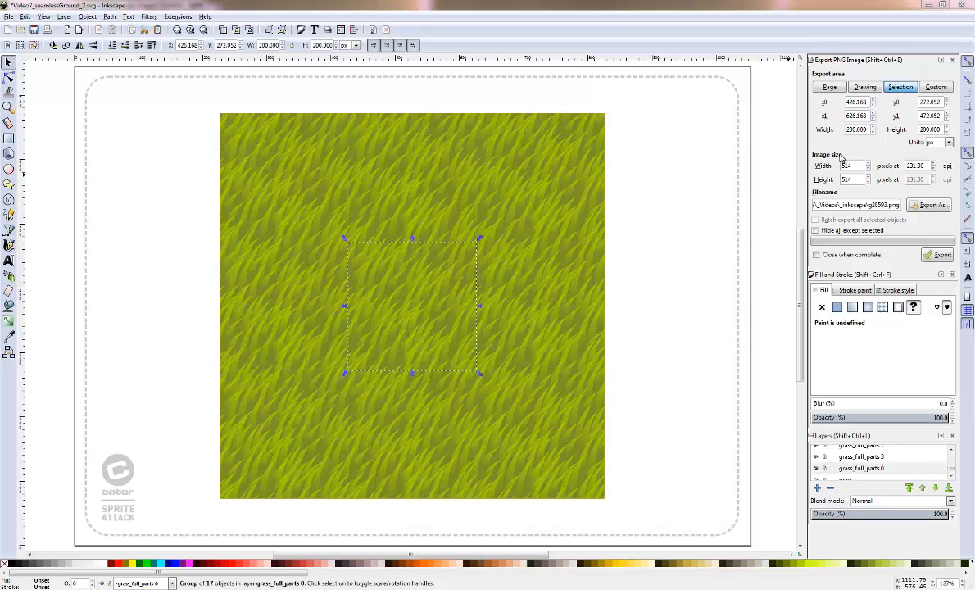
# Step: Export the selected tile as a PNG named grass_tile0 in the _inkscape folder
pyautogui.click(932, 205)
pyautogui.click(168, 94)
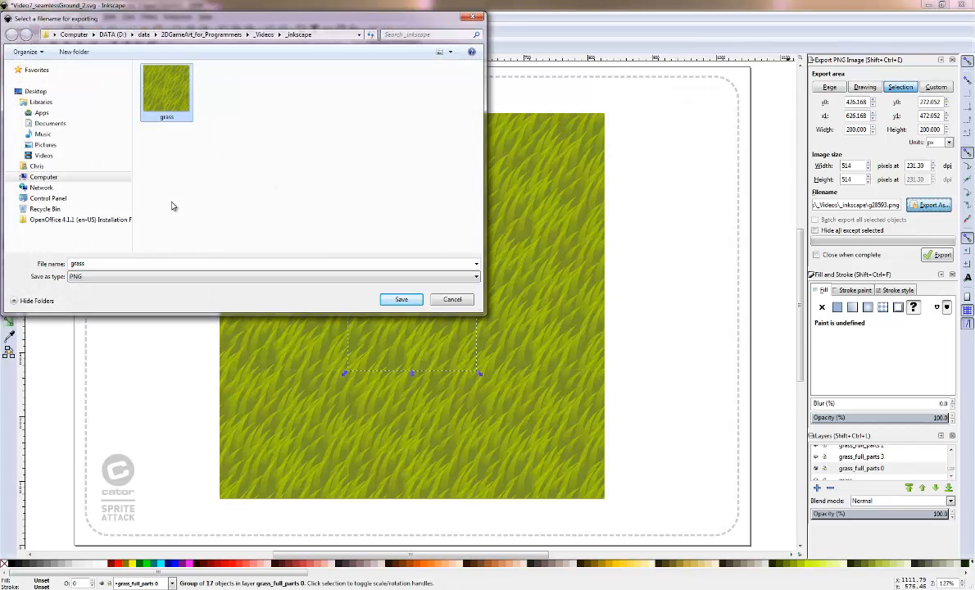
pyautogui.click(112, 263)
pyautogui.press('End')
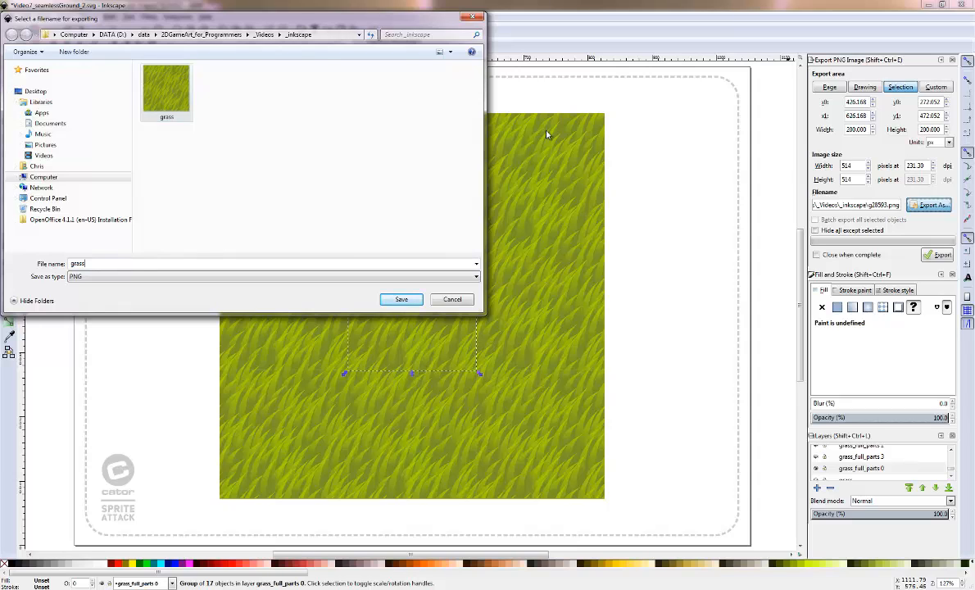
pyautogui.write('_tile')
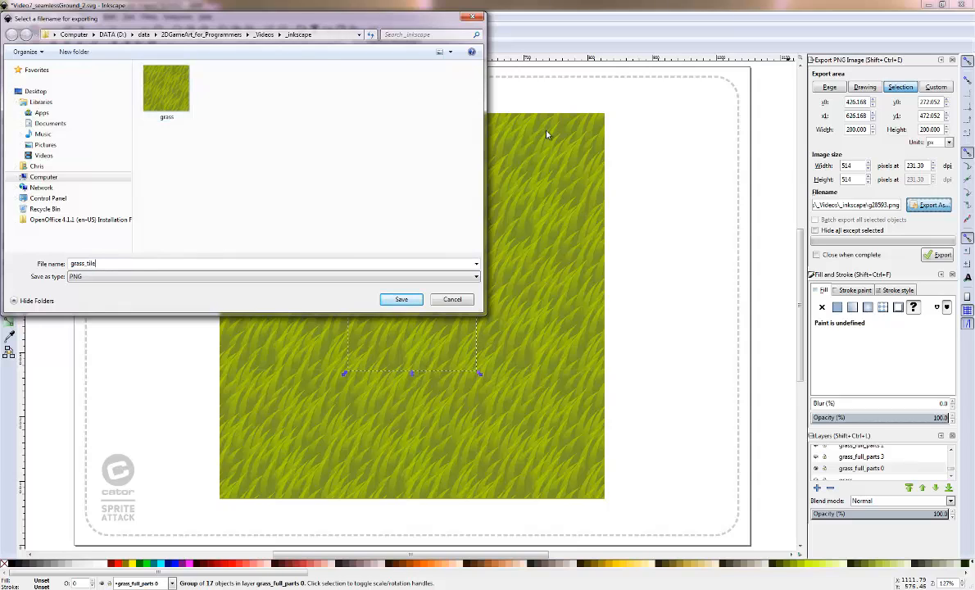
pyautogui.write('0')
pyautogui.click(400, 301)
pyautogui.click(938, 255)
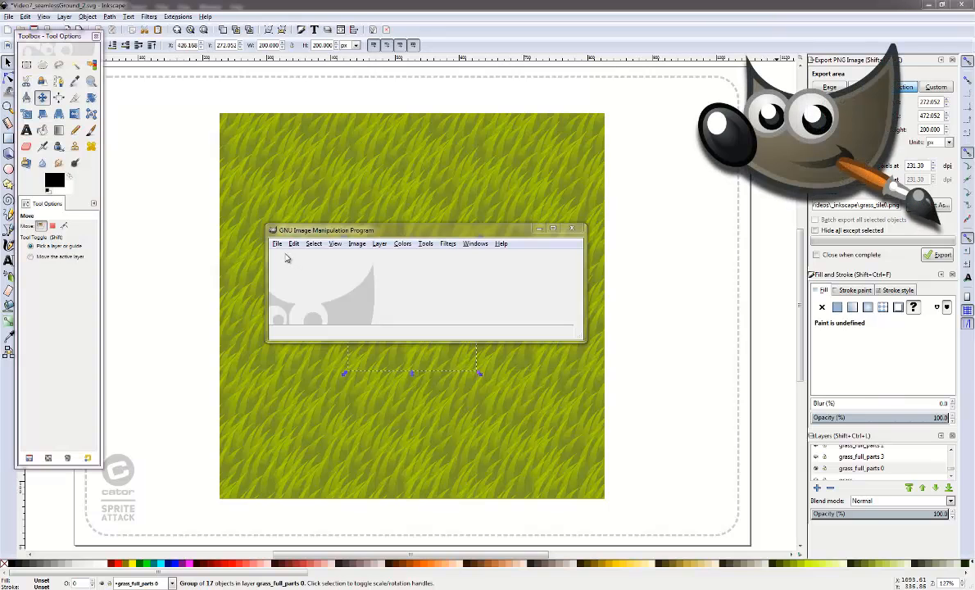
# Step: Switch to GIMP, open grass_dirt_tile001.png from the seamless folder and maximize its image window
pyautogui.click(278, 244)
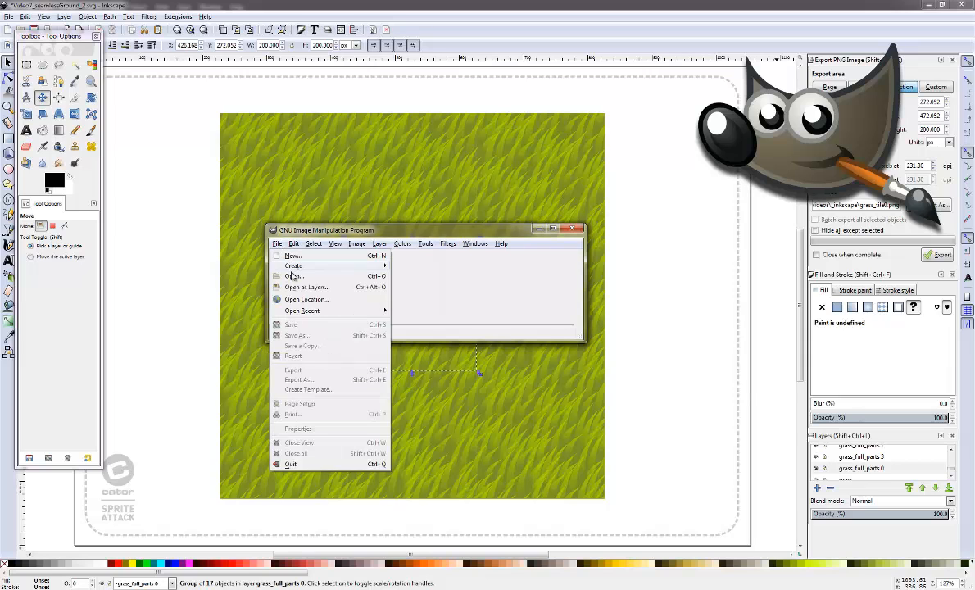
pyautogui.click(300, 278)
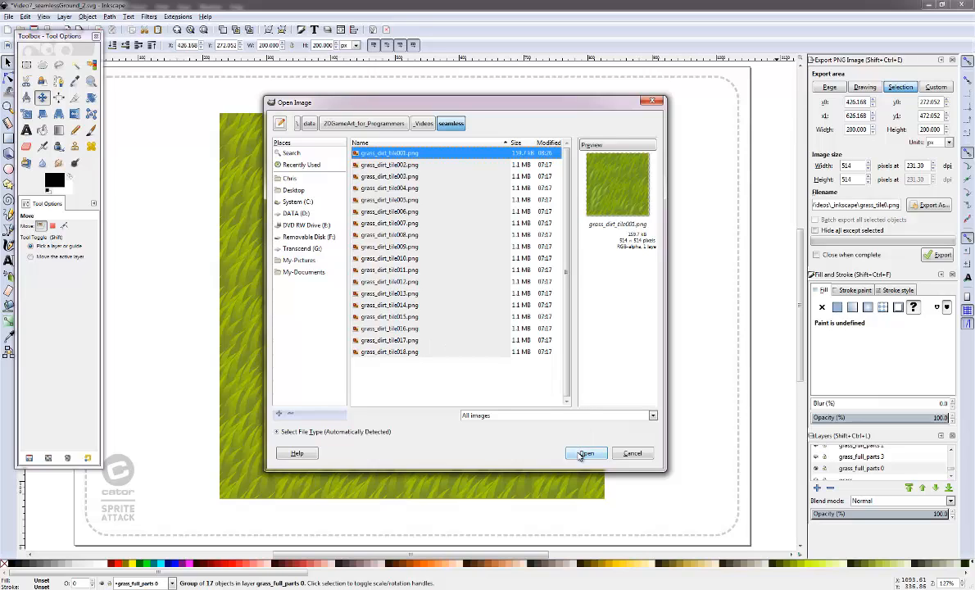
pyautogui.click(581, 455)
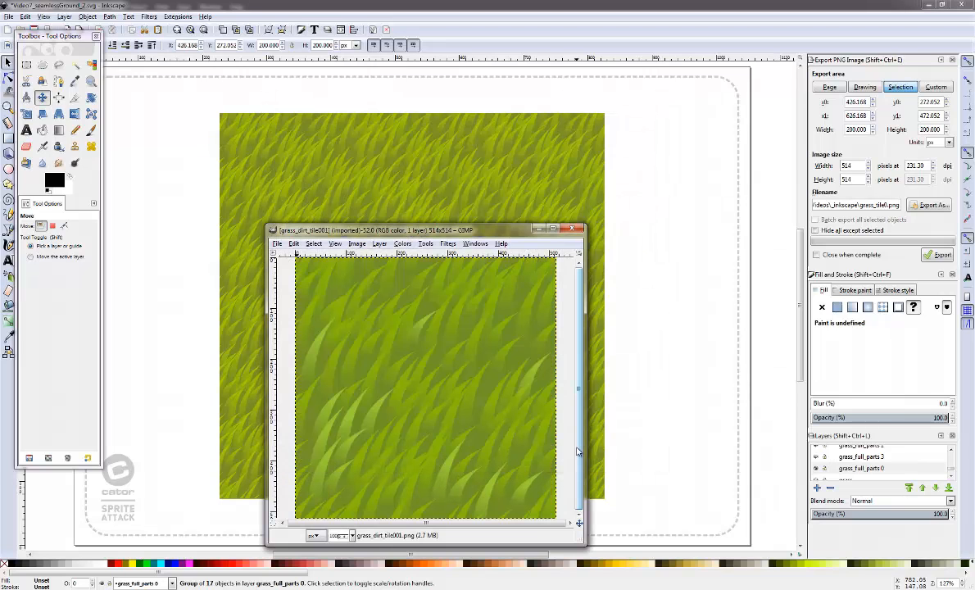
pyautogui.click(554, 229)
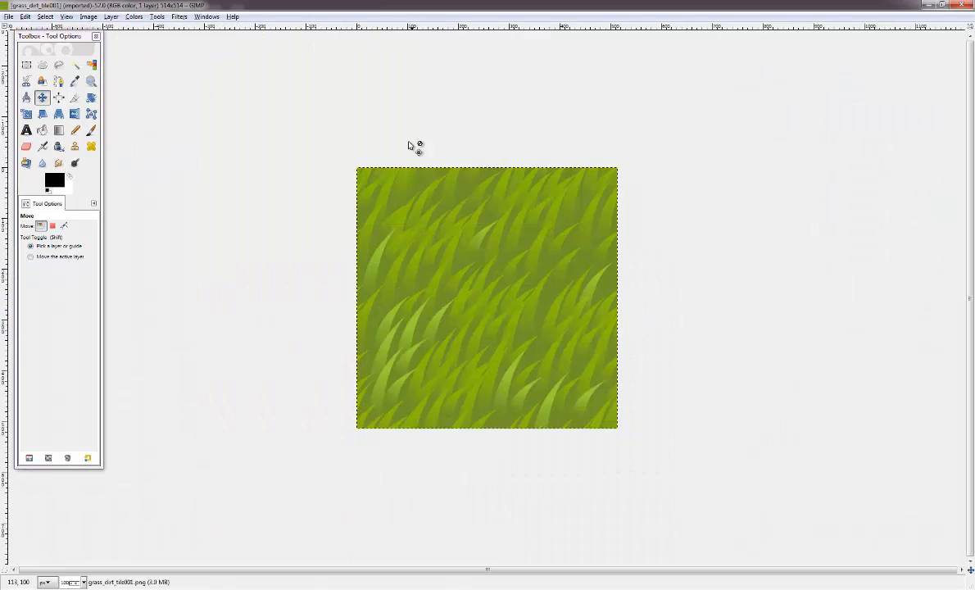
# Step: Resize the image canvas to 512 x 512 px
pyautogui.click(88, 17)
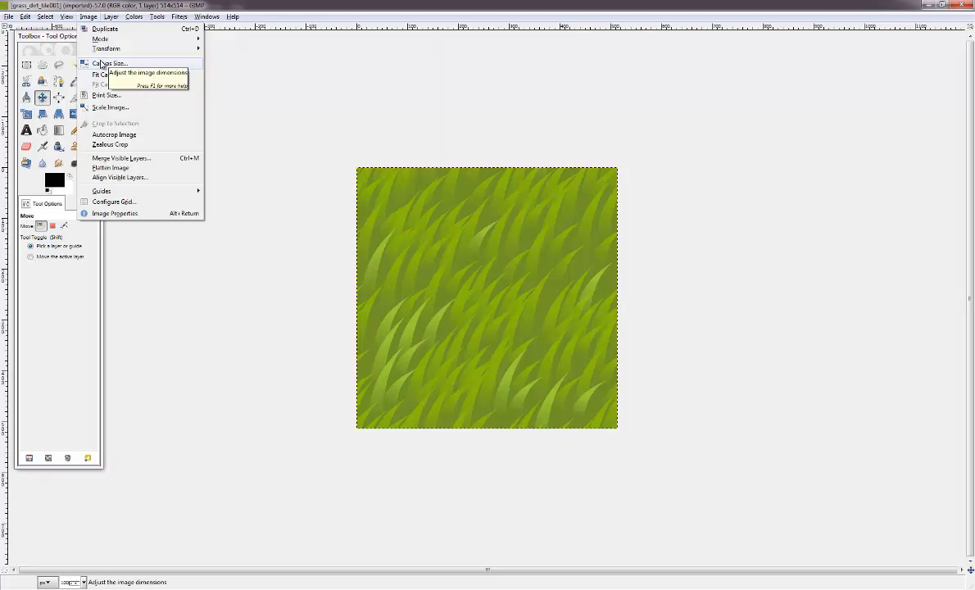
pyautogui.click(105, 64)
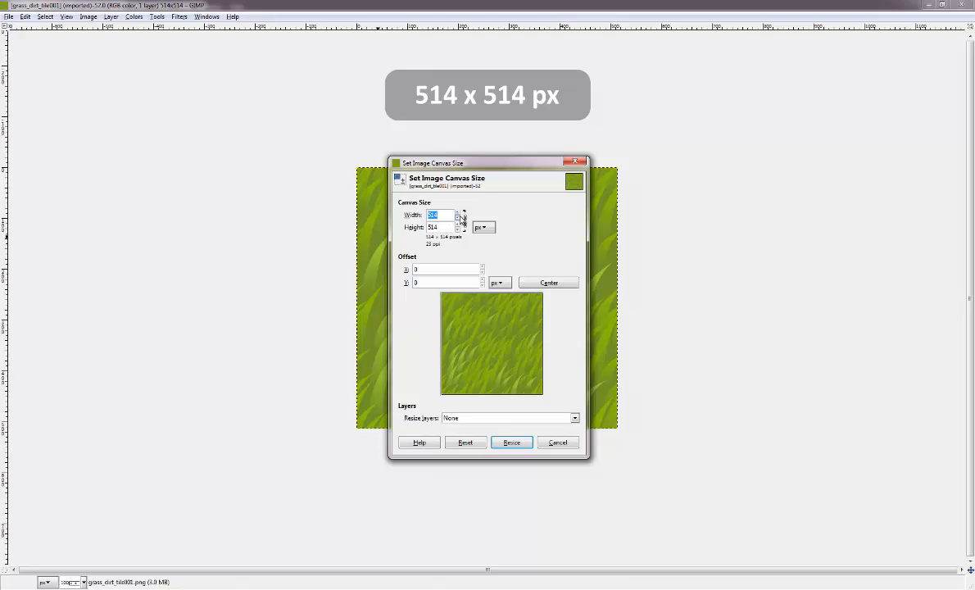
pyautogui.write('512')
pyautogui.click(457, 231)
pyautogui.click(457, 230)
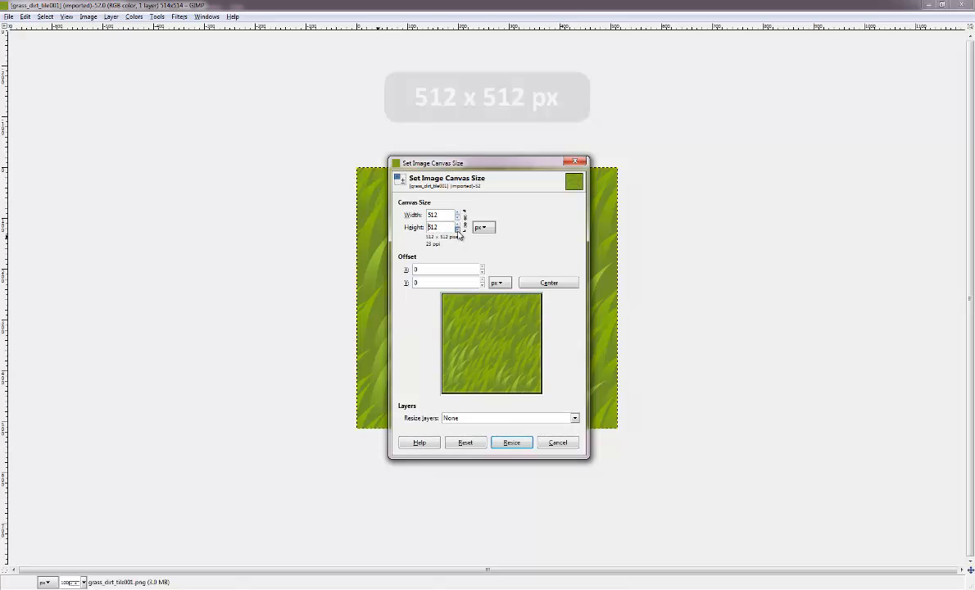
pyautogui.click(511, 444)
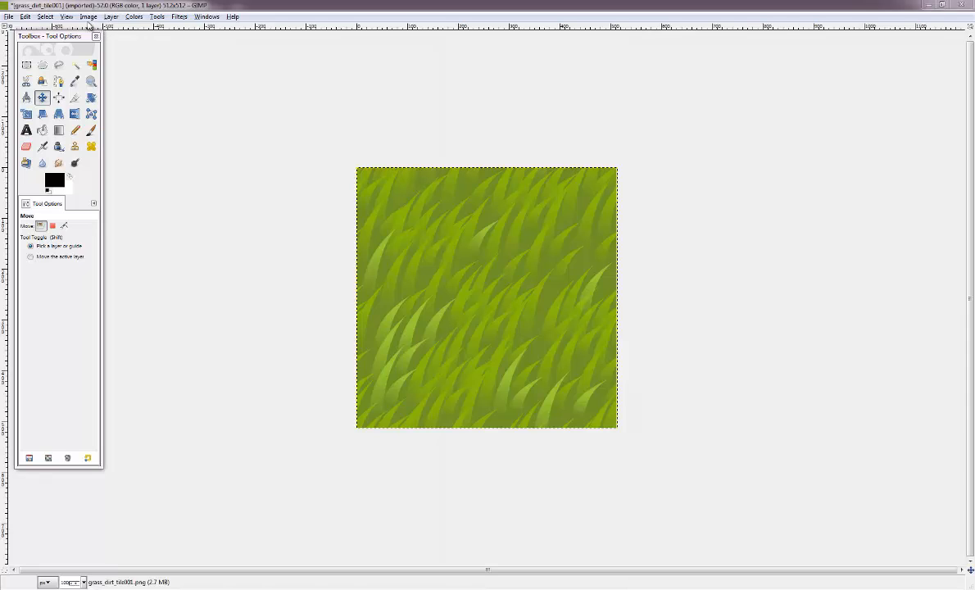
# Step: Scale the image to 64 x 64 px with an X and Y resolution of 72 pixels/in
pyautogui.click(87, 18)
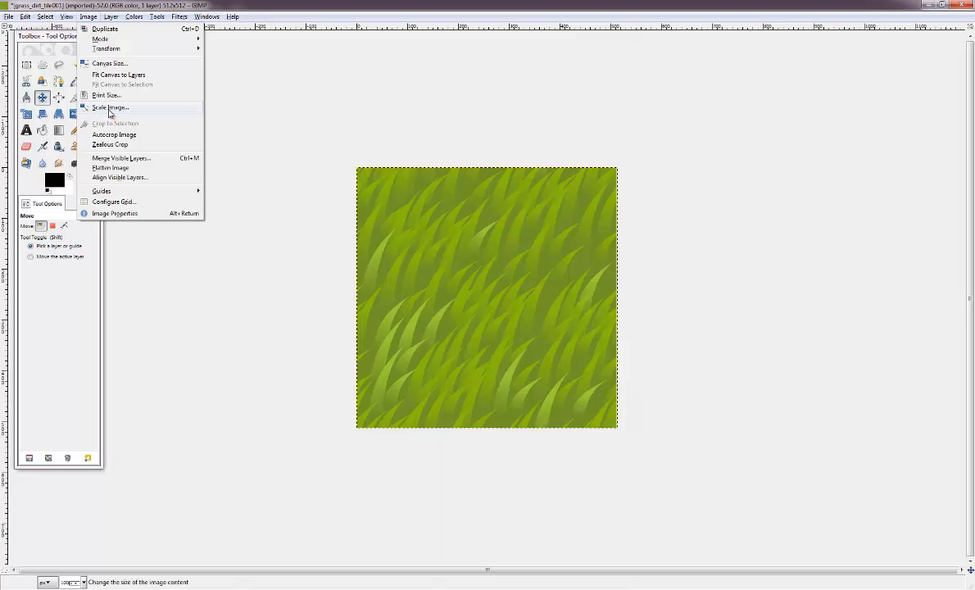
pyautogui.click(109, 109)
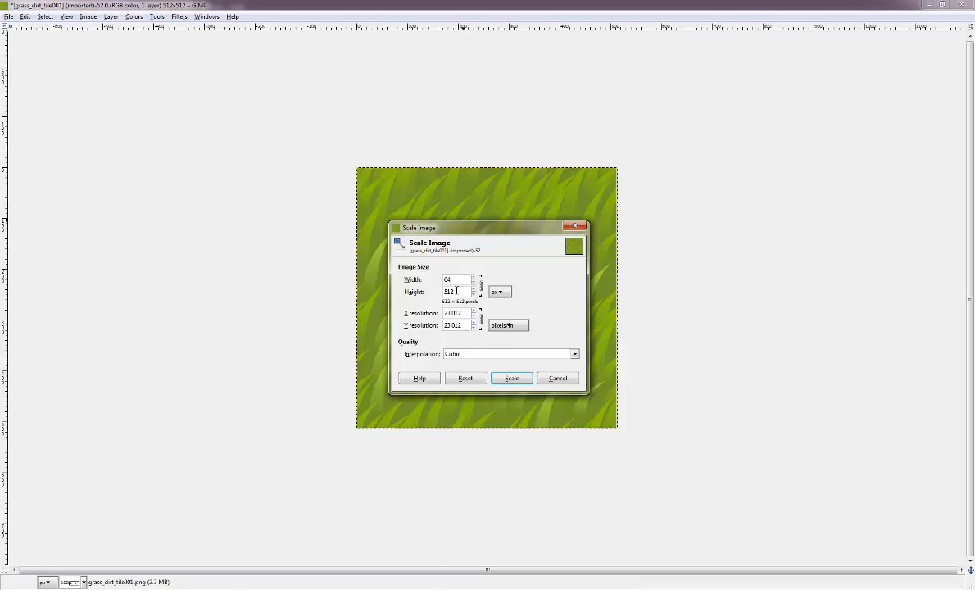
pyautogui.press('Tab')
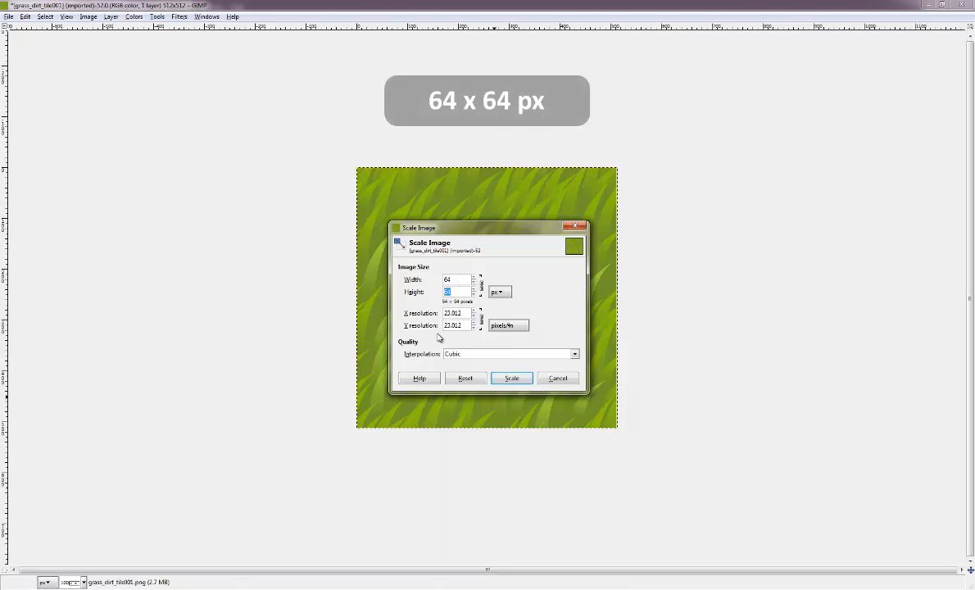
pyautogui.press('Tab')
pyautogui.write('72')
pyautogui.click(457, 325)
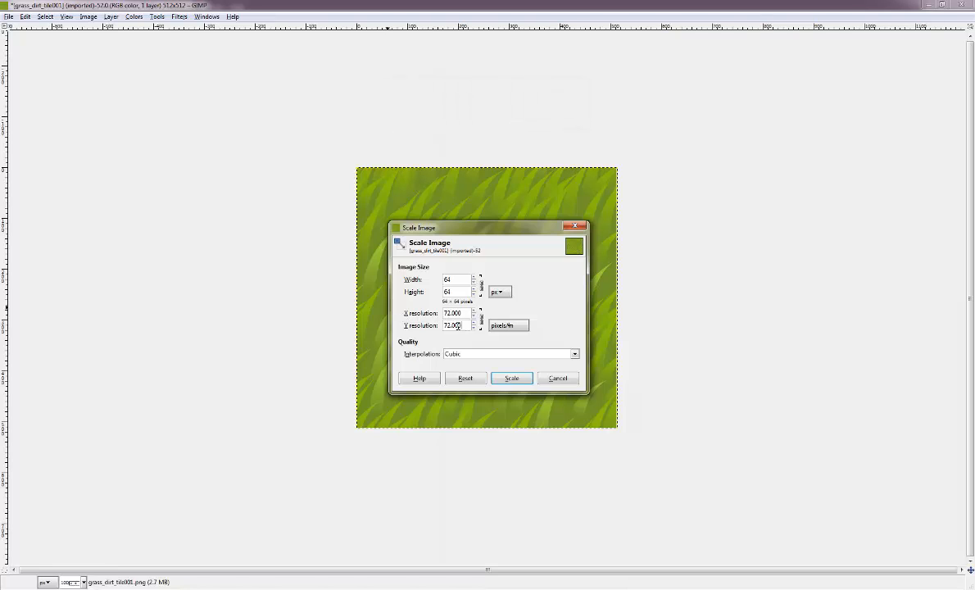
pyautogui.moveTo(458, 326); pyautogui.dragTo(369, 317)
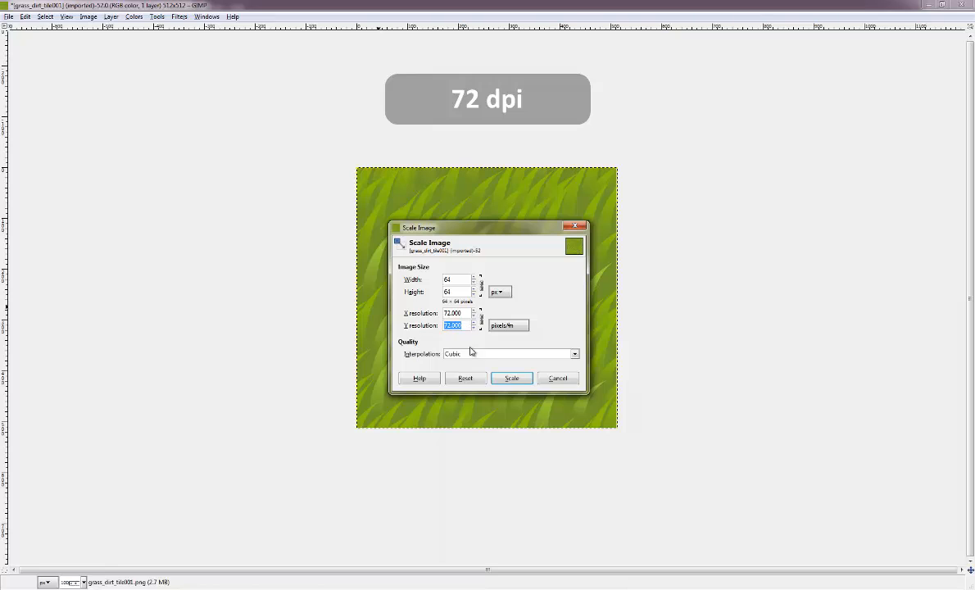
pyautogui.click(512, 381)
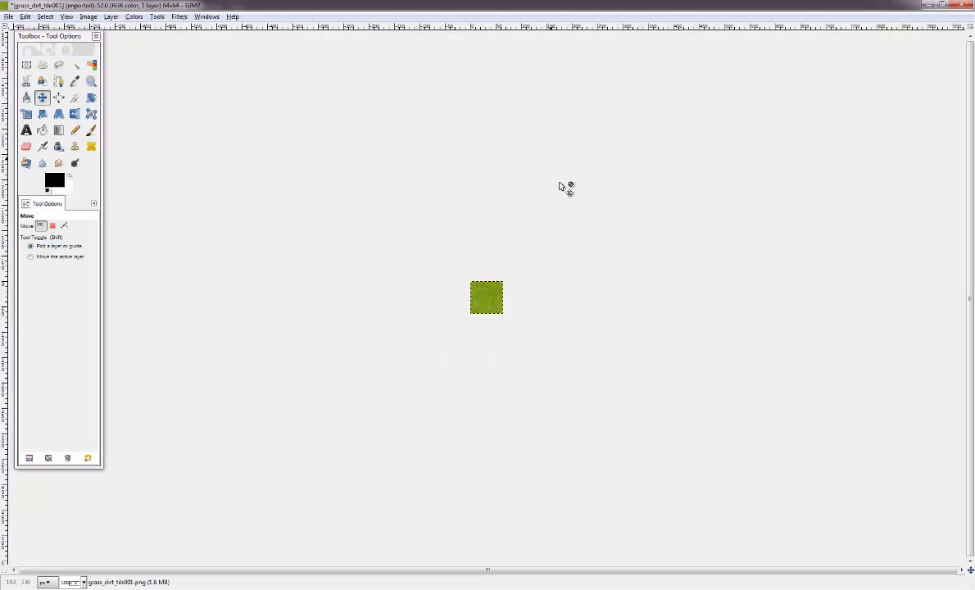
# Step: Examine the scaled grass tile's pixel detail up close and at its actual size
pyautogui.press('z')
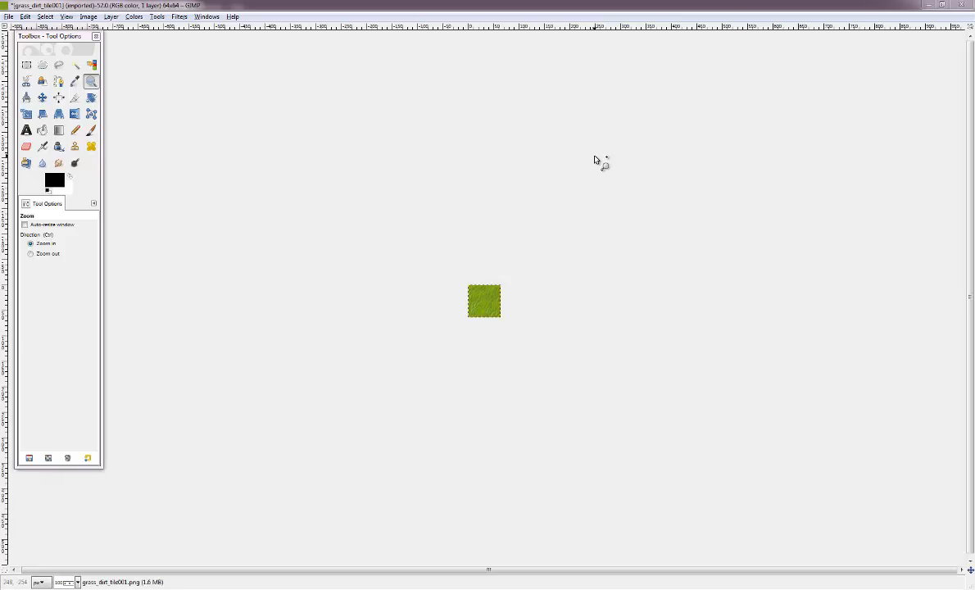
pyautogui.click(498, 299)
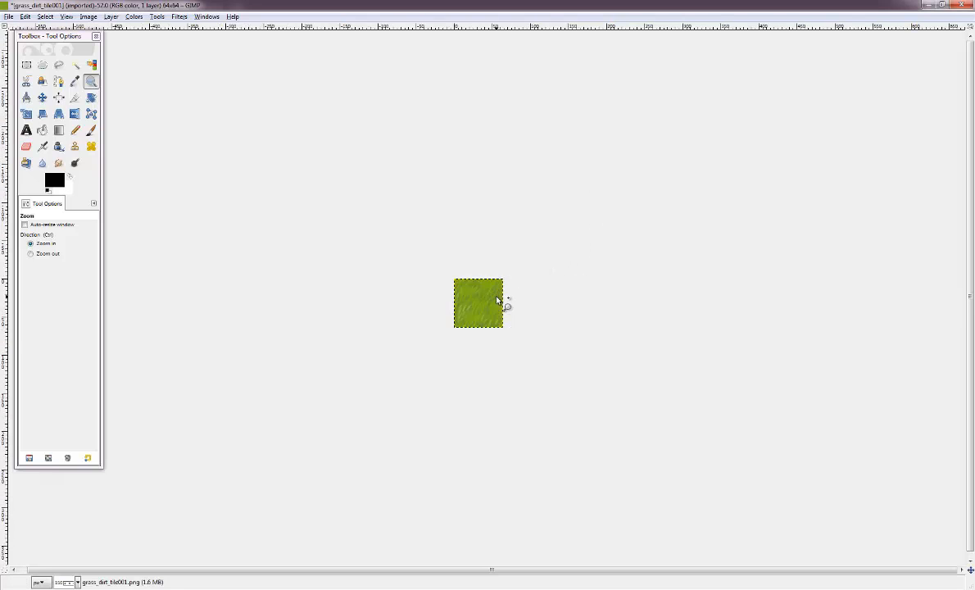
pyautogui.click(497, 300)
pyautogui.click(497, 300)
pyautogui.click(497, 299)
pyautogui.click(496, 296)
pyautogui.click(441, 320)
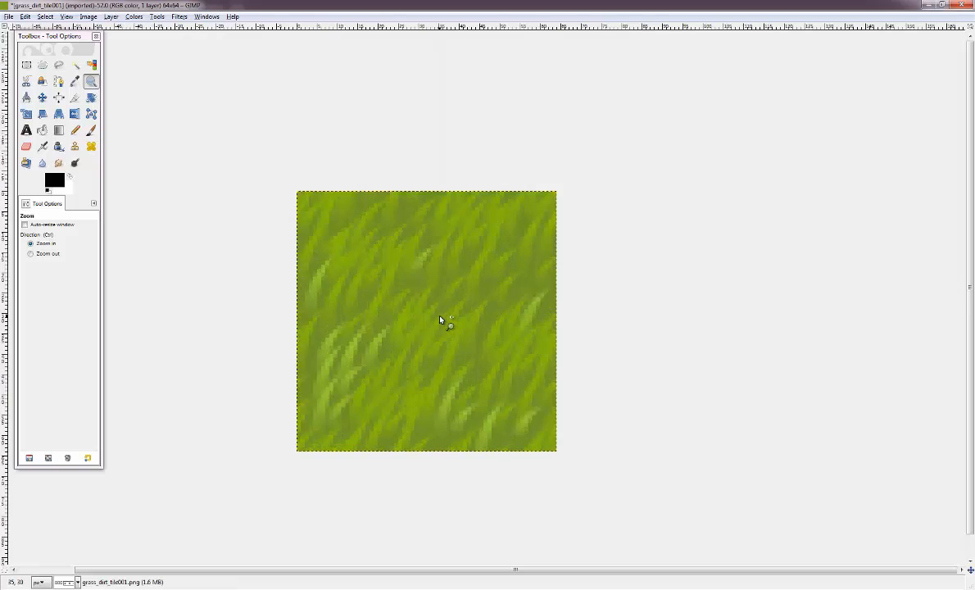
pyautogui.click(440, 320)
pyautogui.click(441, 320)
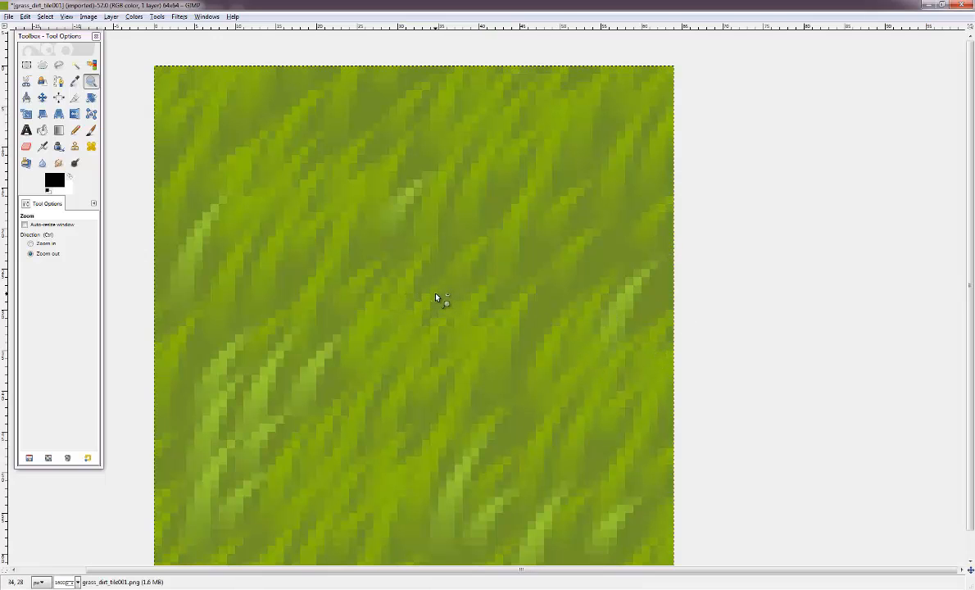
pyautogui.click(436, 298)
pyautogui.click(437, 298)
pyautogui.click(437, 297)
pyautogui.click(437, 297)
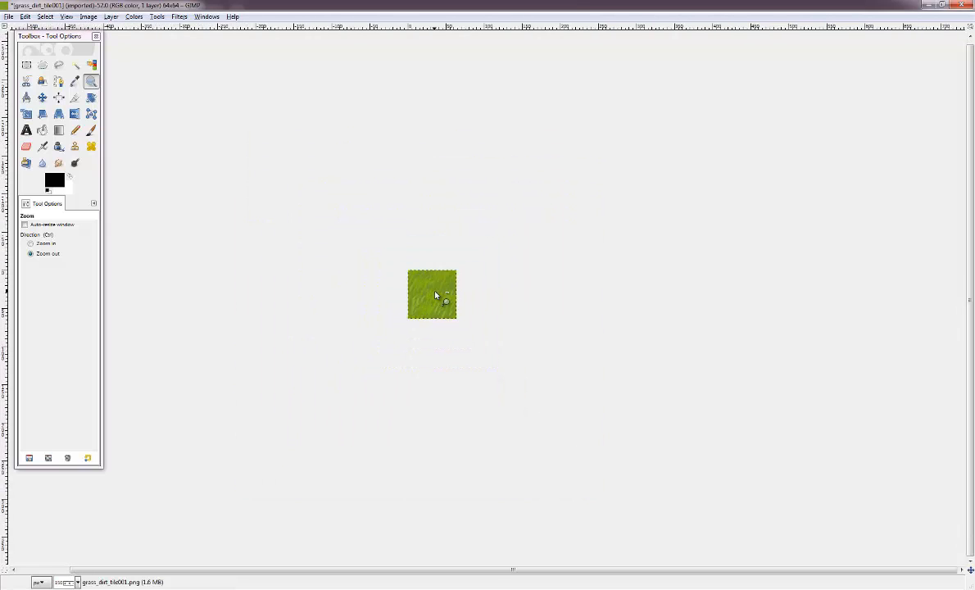
pyautogui.click(436, 292)
pyautogui.press('ctrl')
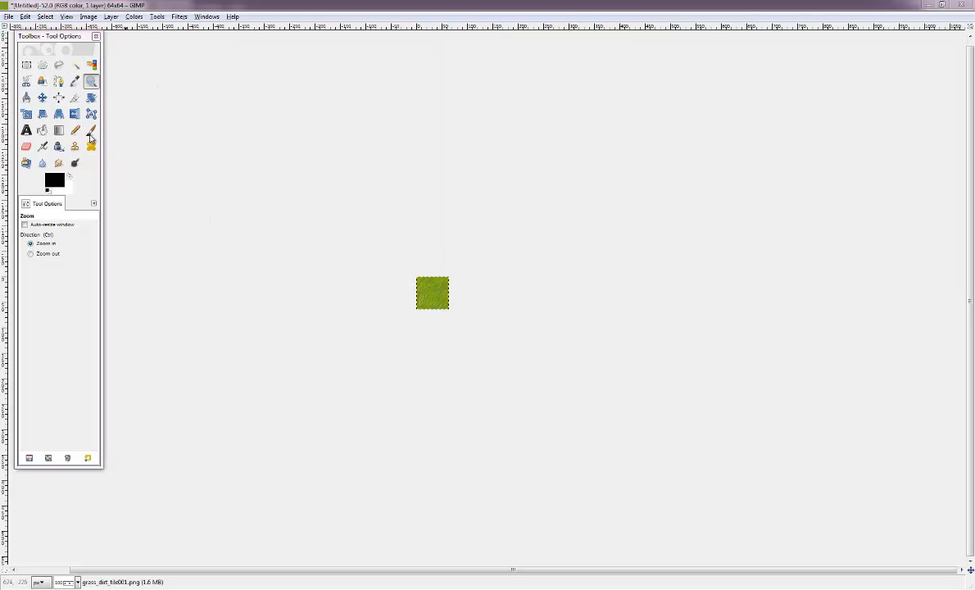
# Step: Export the scaled tile as grass_dirt_tile001s.png to the seamless folder with the current PNG options
pyautogui.click(10, 18)
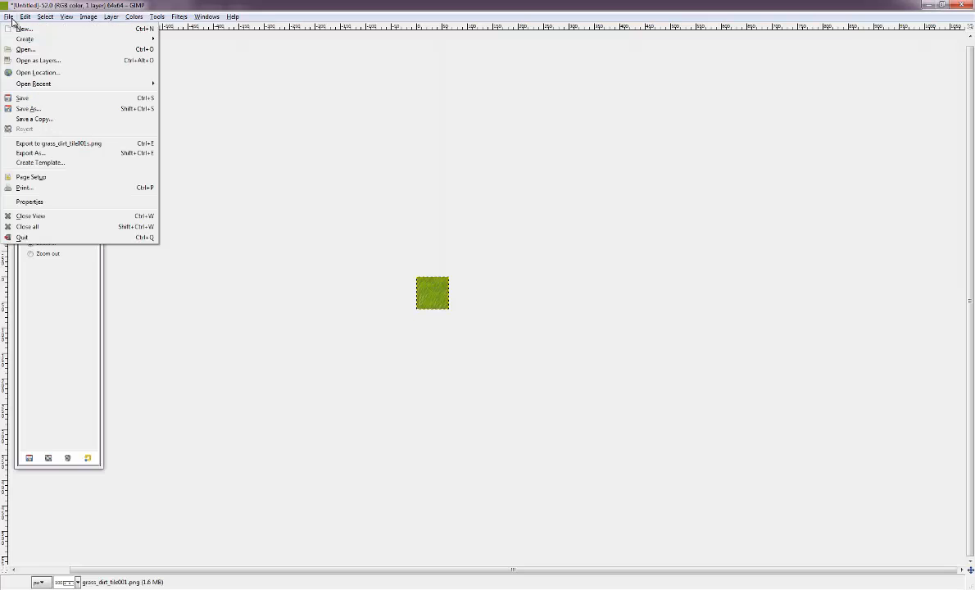
pyautogui.click(51, 158)
pyautogui.click(193, 124)
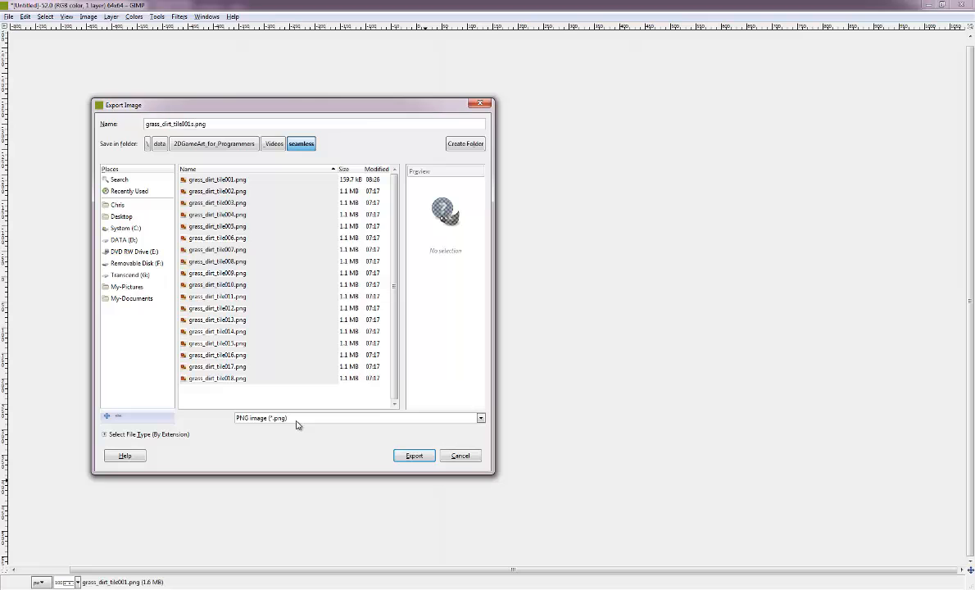
pyautogui.click(414, 457)
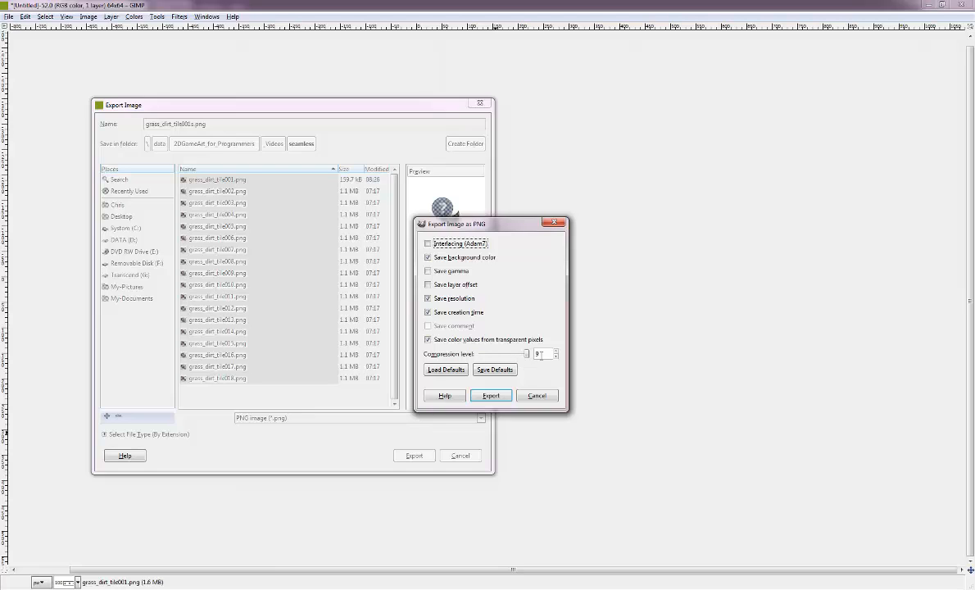
pyautogui.click(491, 398)
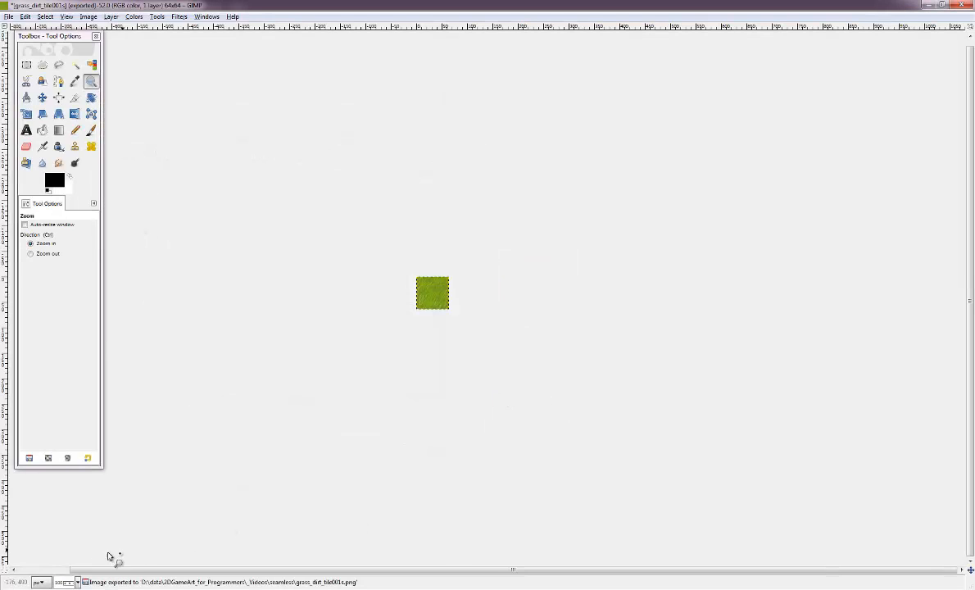
# Step: Switch to Windows Explorer and look through the grass and dirt tile images in the seamless folder
pyautogui.click(91, 588)
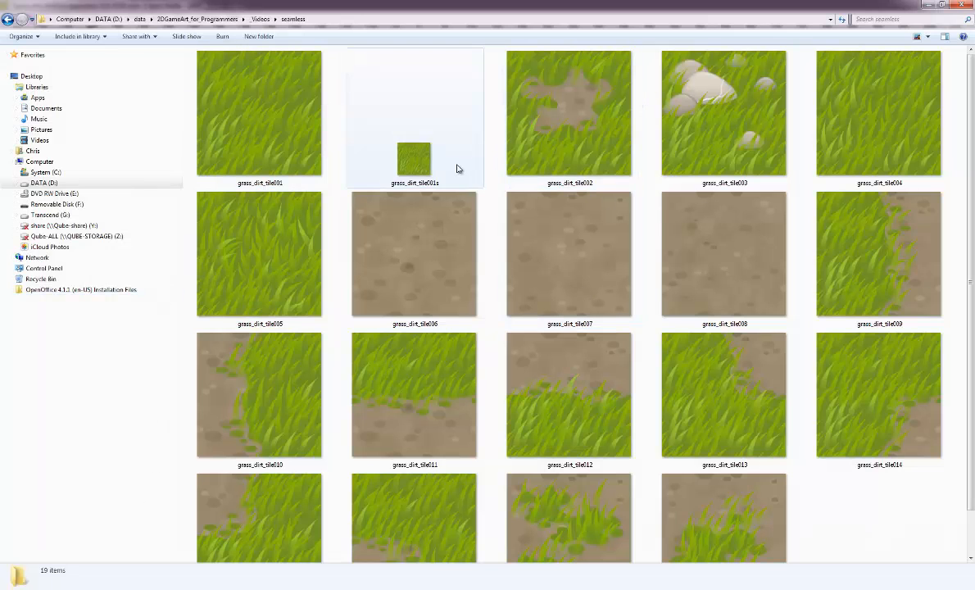
pyautogui.moveTo(456, 164)
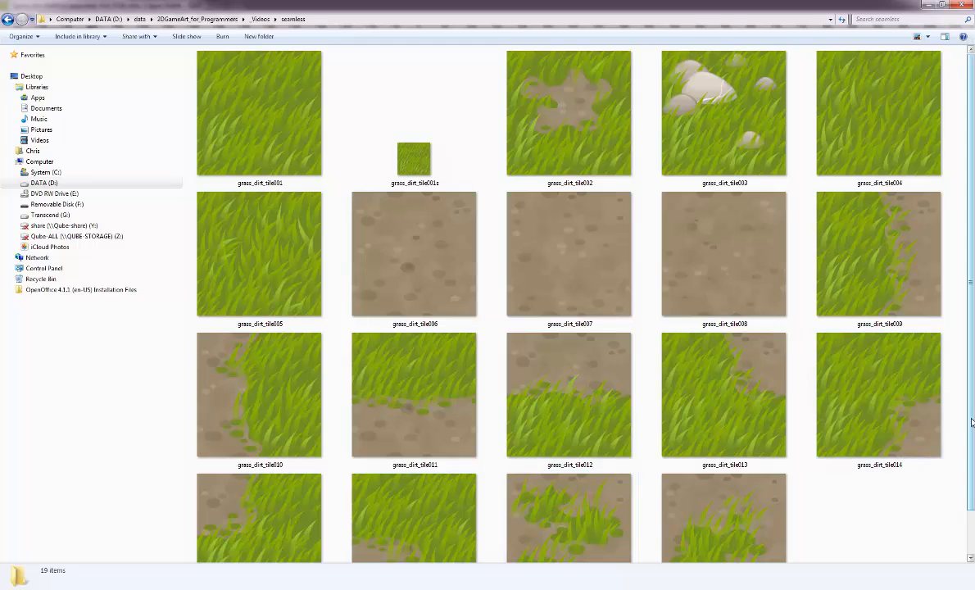
pyautogui.moveTo(970, 427); pyautogui.dragTo(942, 477)
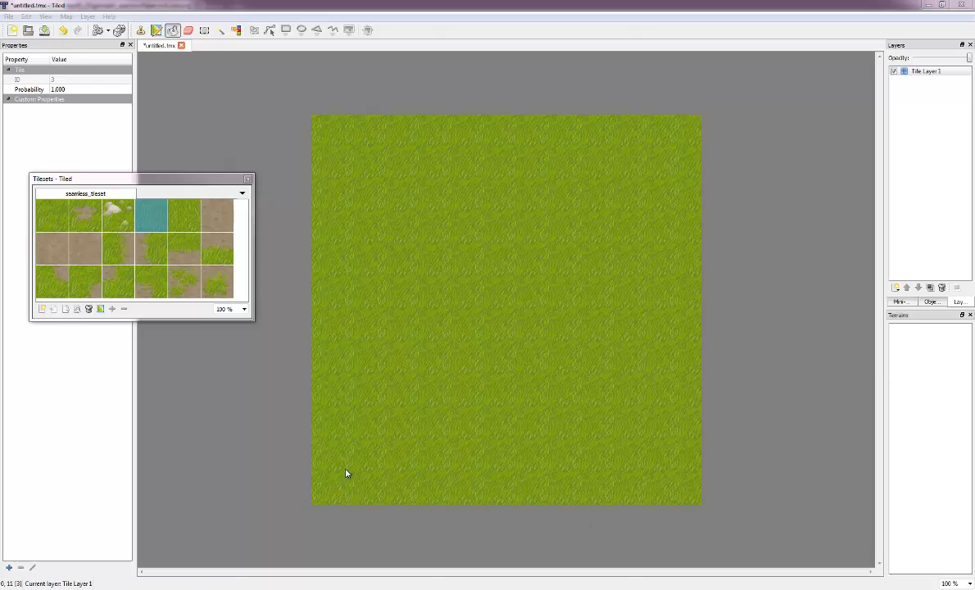
# Step: Try filling the whole map with the grass tile that has a small dirt patch, and undo the fill
pyautogui.click(49, 210)
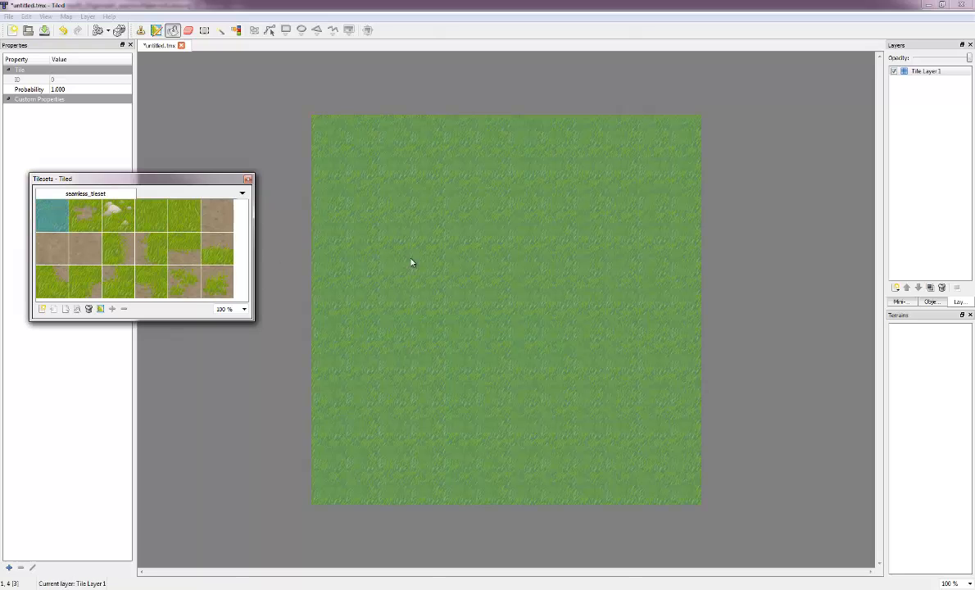
pyautogui.click(92, 217)
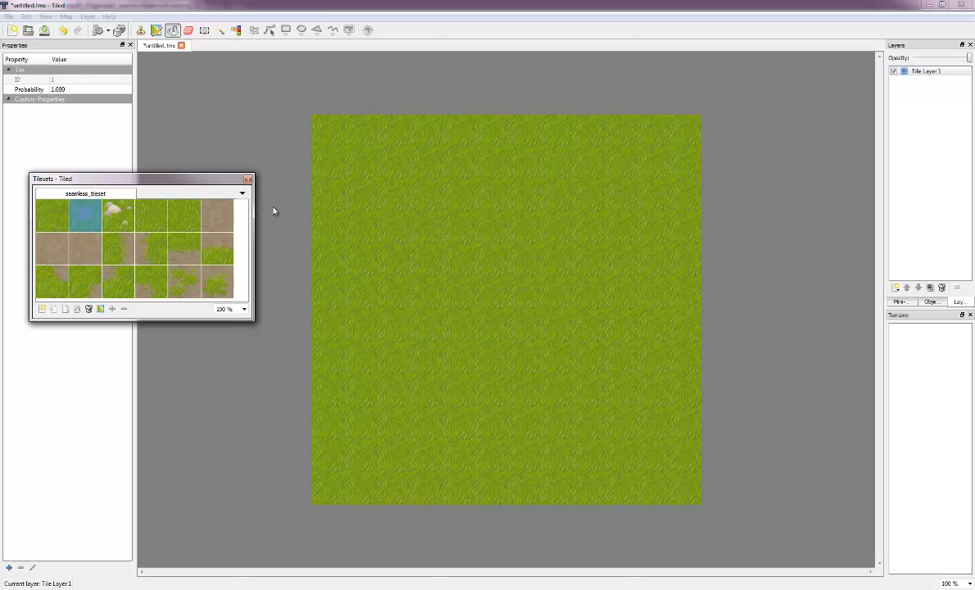
pyautogui.click(367, 241)
pyautogui.hotkey('ctrl', 'z')
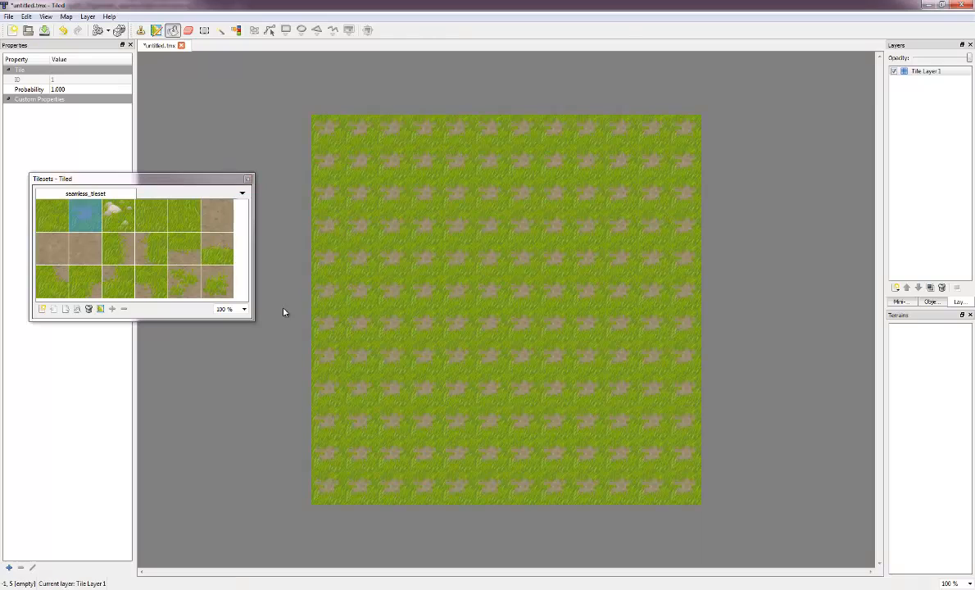
# Step: Try filling the whole map with the fourth tile, a plain grass variation, and undo the fill
pyautogui.click(149, 217)
pyautogui.click(366, 261)
pyautogui.hotkey('ctrl', 'z')
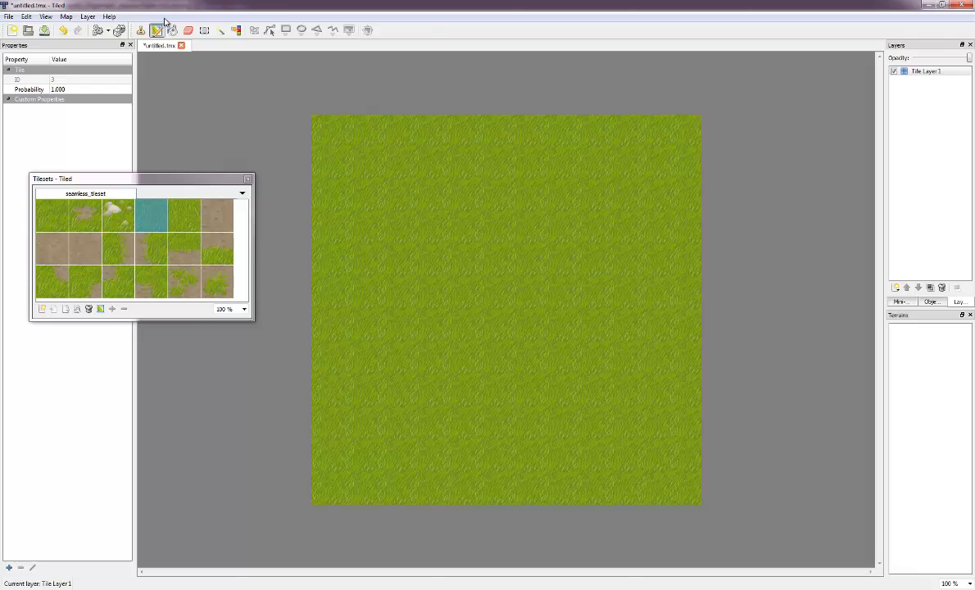
# Step: Stamp the three plain grass variations at scattered spots across the map to break up the repeating pattern
pyautogui.click(63, 203)
pyautogui.click(369, 268)
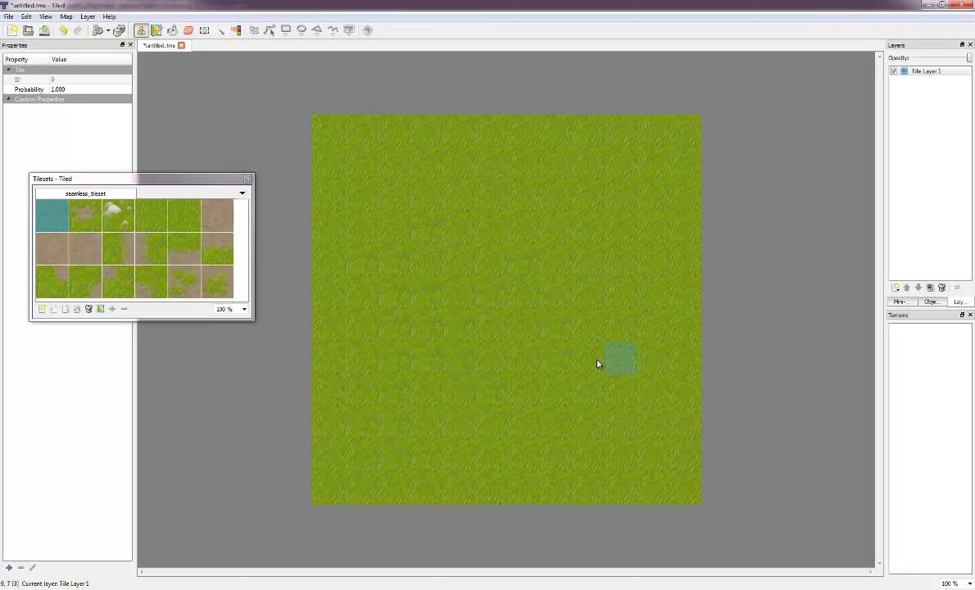
pyautogui.click(160, 215)
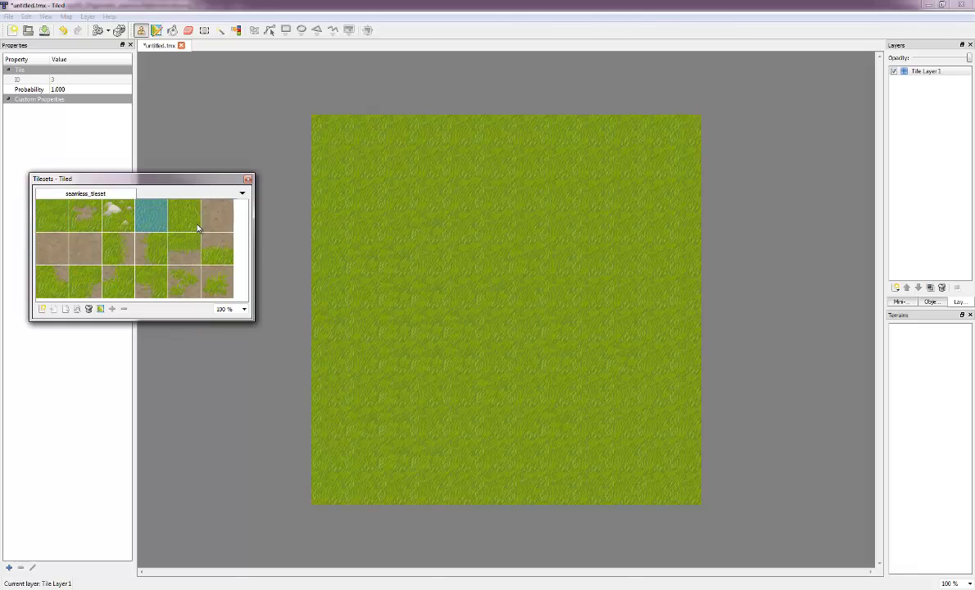
pyautogui.click(197, 225)
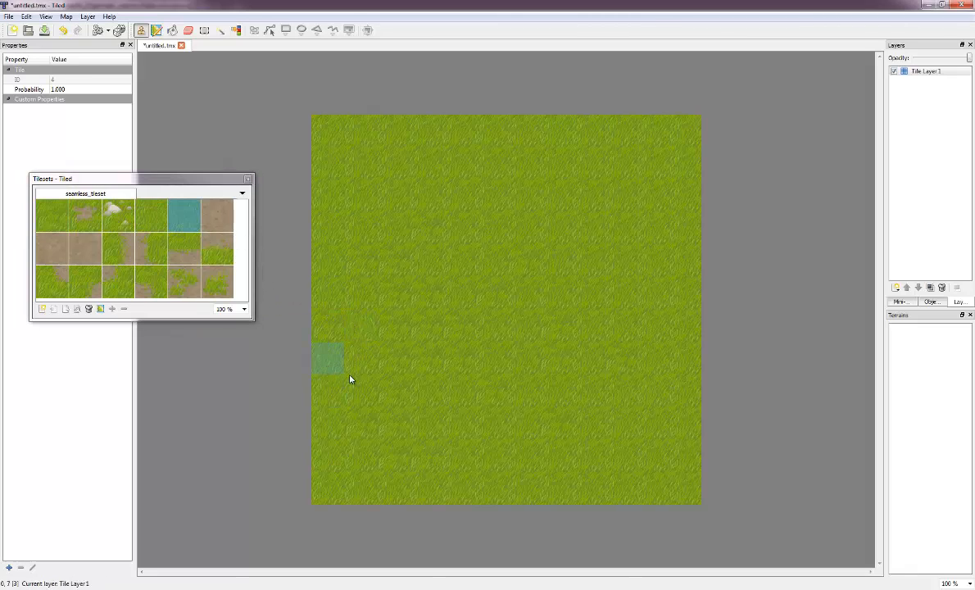
pyautogui.click(147, 213)
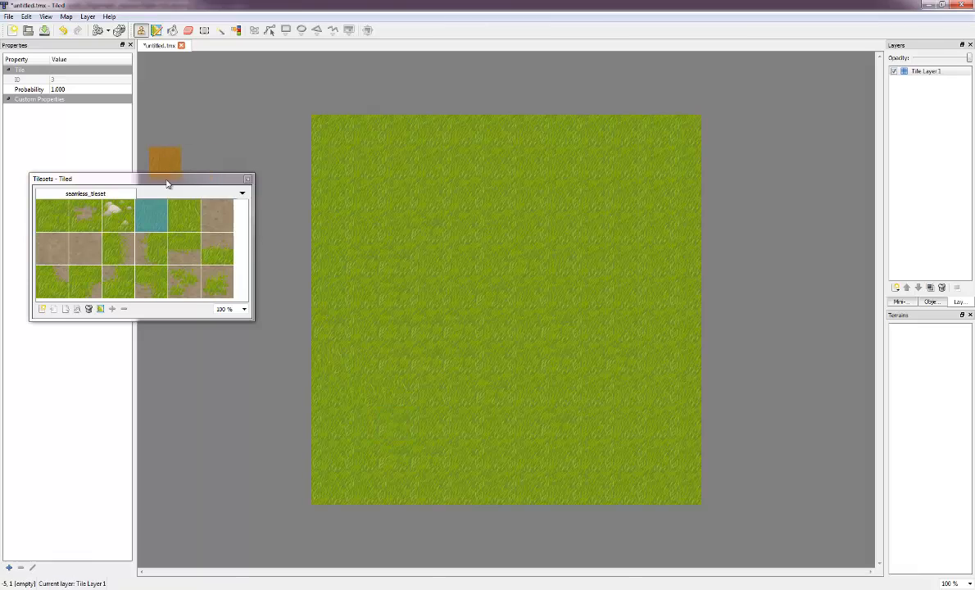
# Step: Stamp the grass tile with the small dirt patch at four scattered spots on the map
pyautogui.click(85, 214)
pyautogui.click(377, 199)
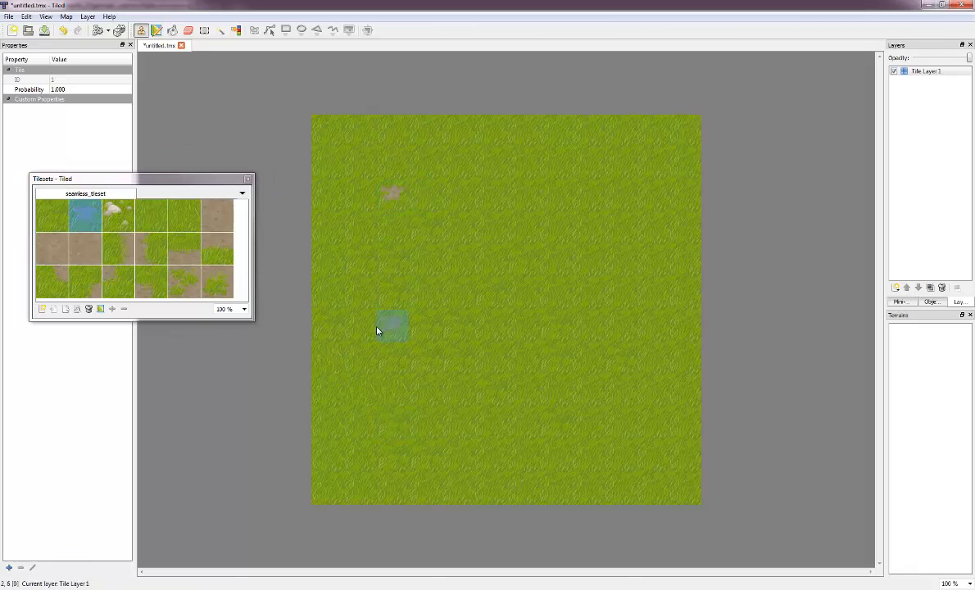
pyautogui.click(362, 260)
pyautogui.click(667, 334)
pyautogui.click(598, 401)
# Step: Stamp the grass tile with white rocks at six scattered spots on the map
pyautogui.click(114, 221)
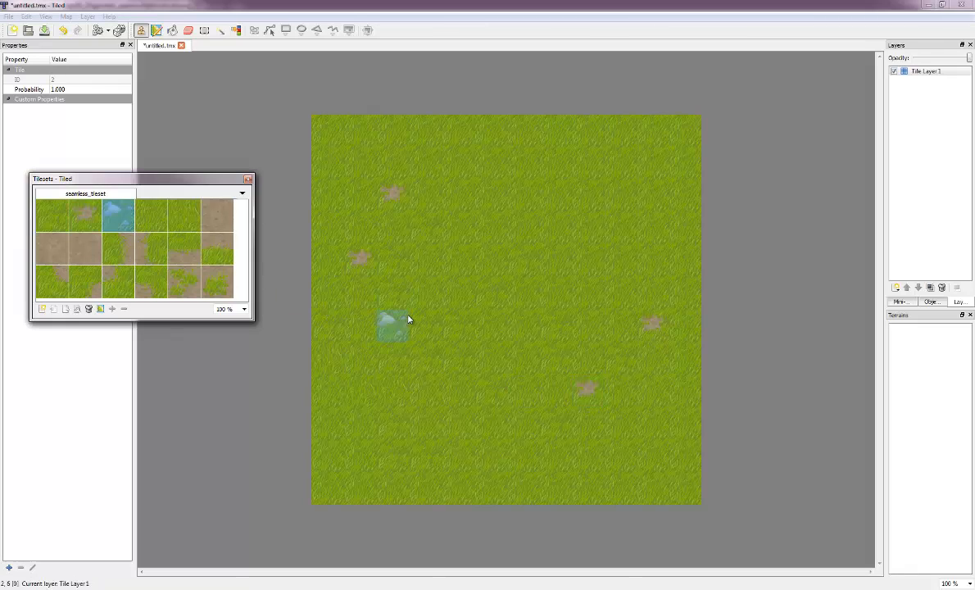
pyautogui.click(400, 283)
pyautogui.click(460, 187)
pyautogui.click(401, 155)
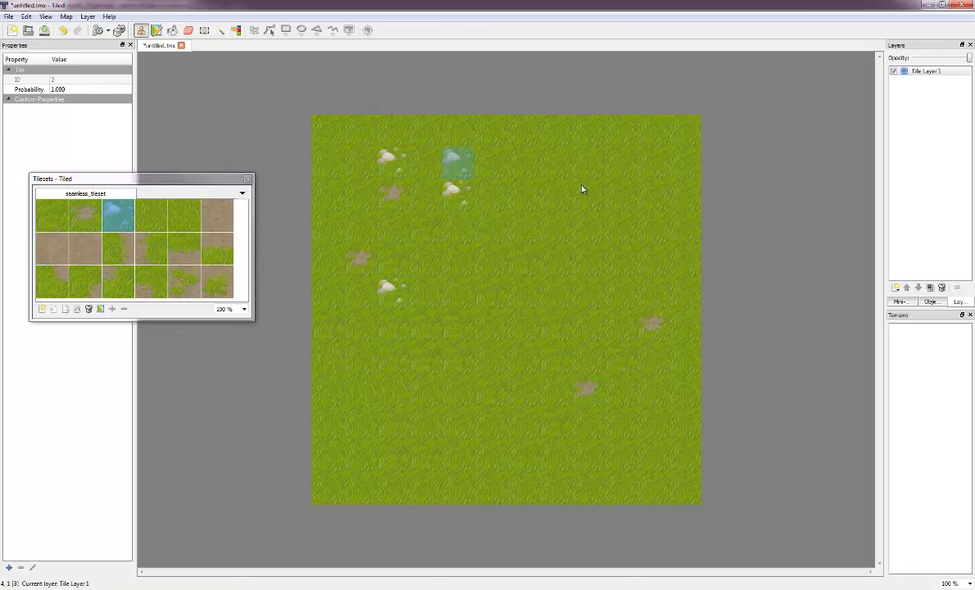
pyautogui.click(619, 161)
pyautogui.click(585, 223)
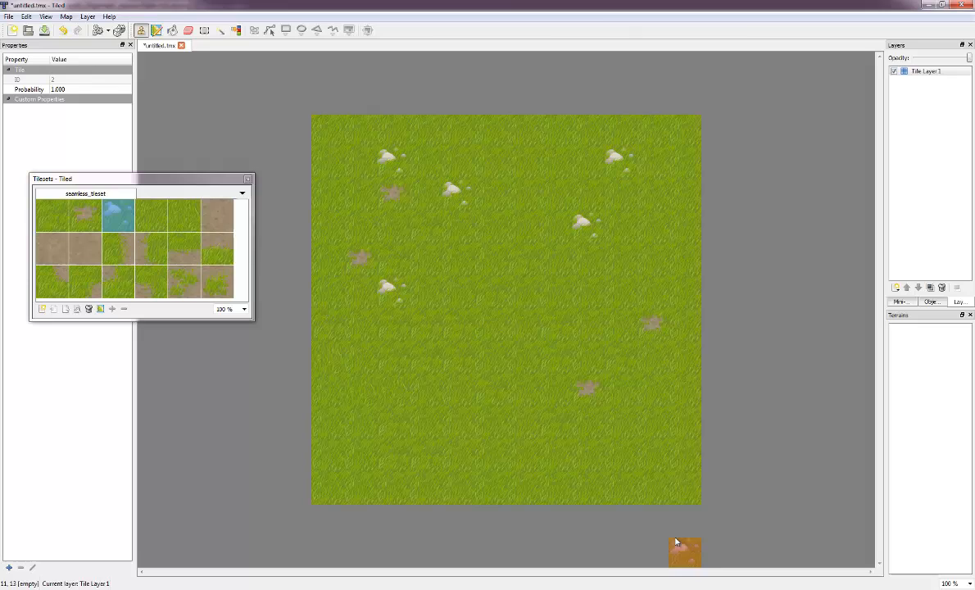
pyautogui.click(651, 454)
# Step: Paint a block of dirt 3 x 3 tiles in size near the map's centre with the first dirt tile
pyautogui.click(210, 215)
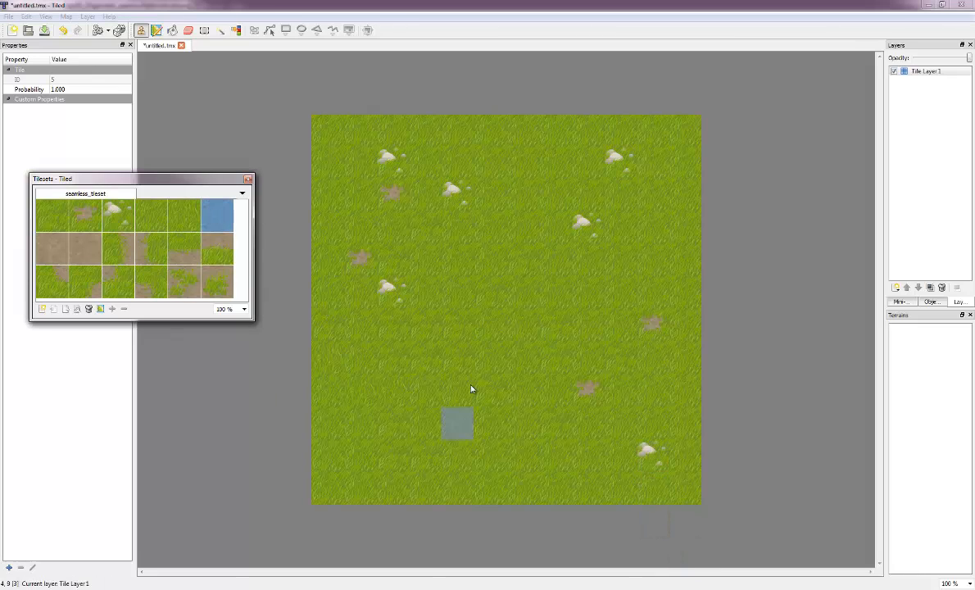
pyautogui.click(457, 300)
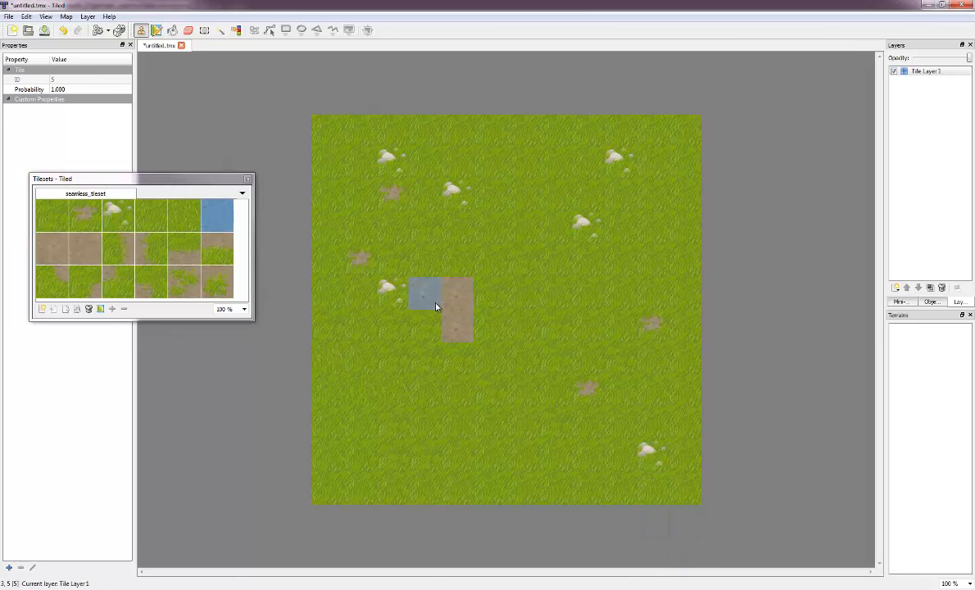
pyautogui.moveTo(437, 306)
pyautogui.mouseDown()
pyautogui.moveTo(467, 323)
pyautogui.moveTo(471, 308)
pyautogui.mouseUp()
pyautogui.moveTo(436, 352); pyautogui.dragTo(484, 356)
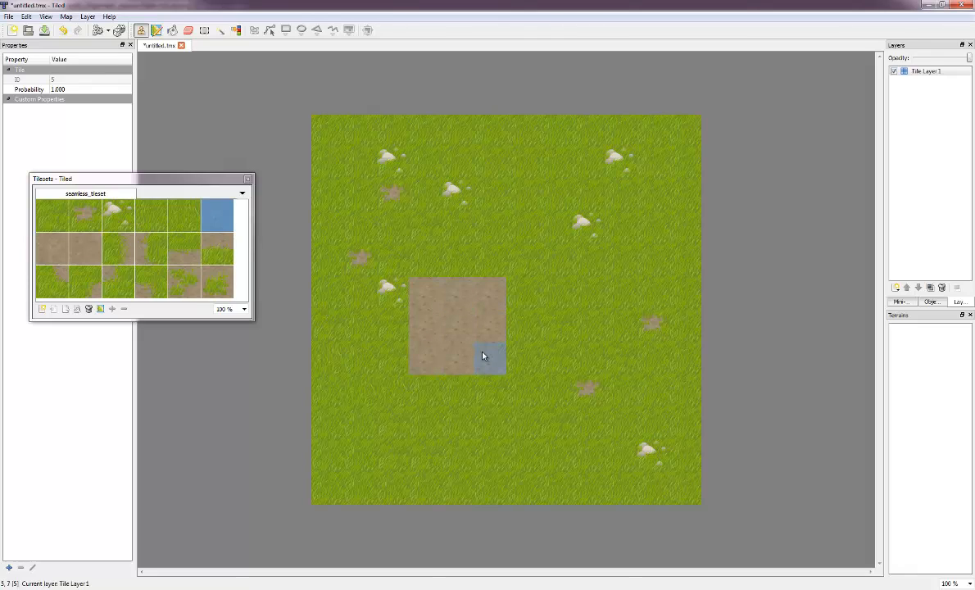
# Step: Vary the dirt block by stamping the second and third dirt tiles over some of its cells
pyautogui.click(58, 245)
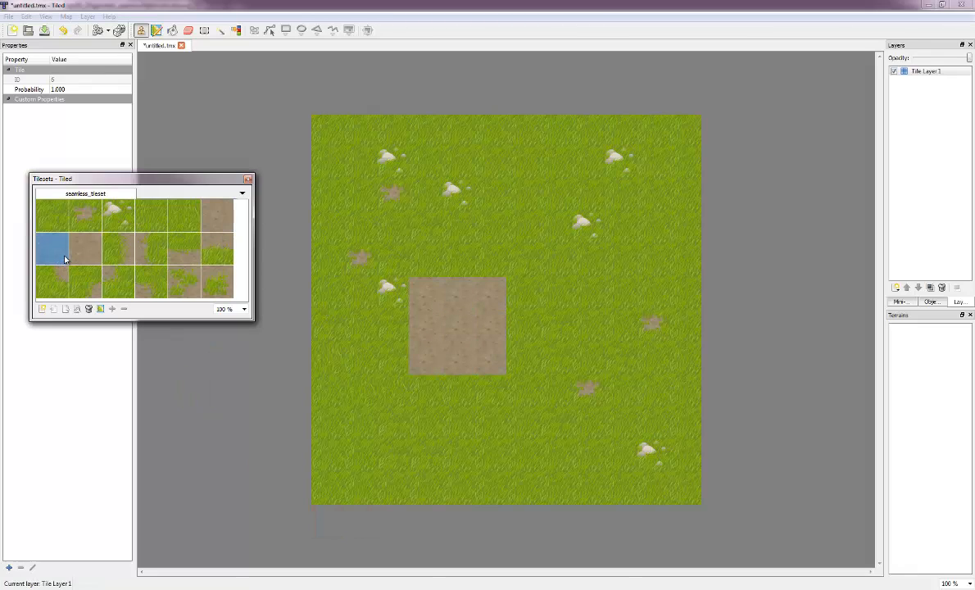
pyautogui.click(433, 300)
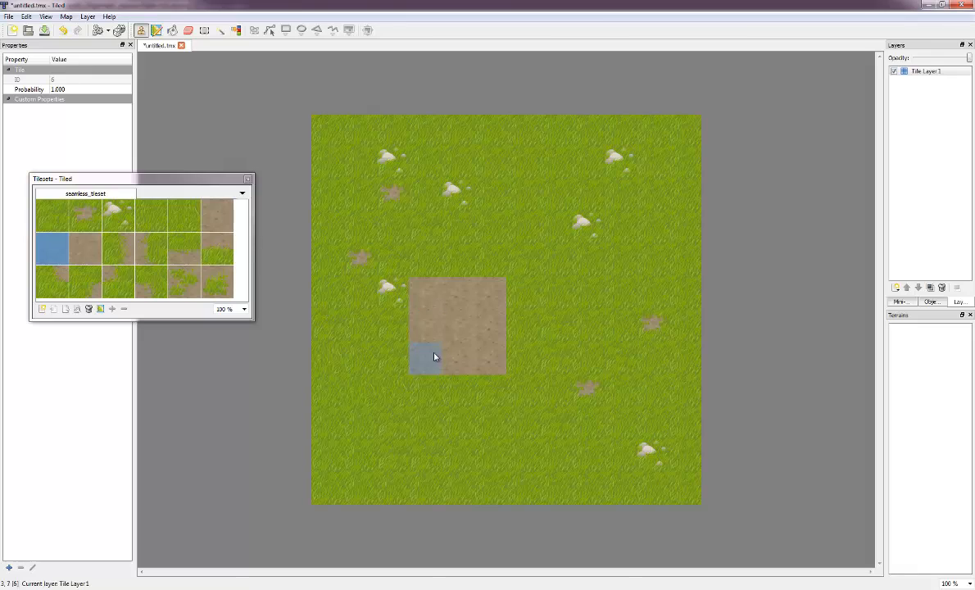
pyautogui.click(87, 245)
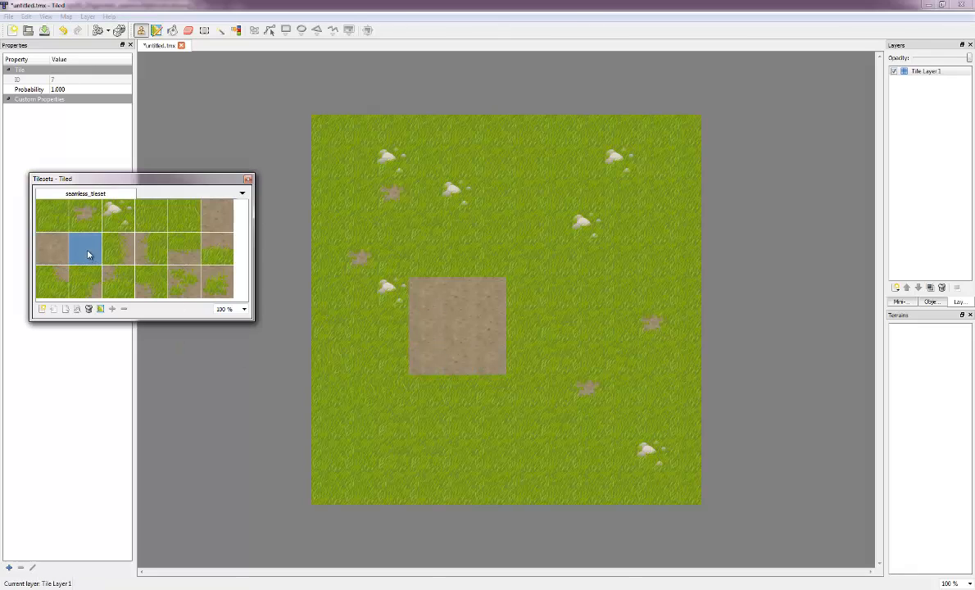
pyautogui.click(440, 326)
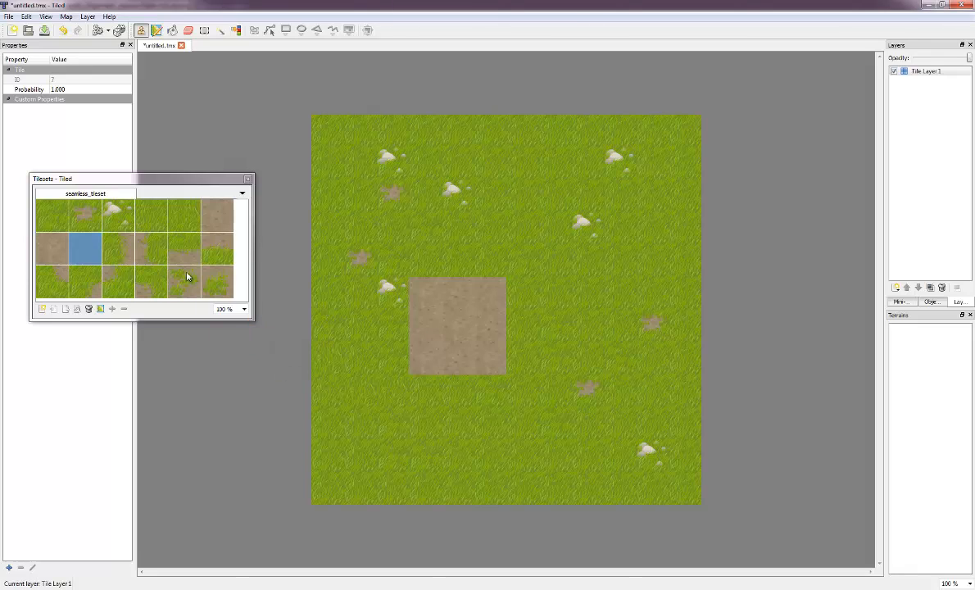
# Step: Border the dirt block's lower and left sides with matching grass-edge tiles, including the lower-left corner
pyautogui.click(217, 248)
pyautogui.moveTo(426, 392); pyautogui.dragTo(484, 392)
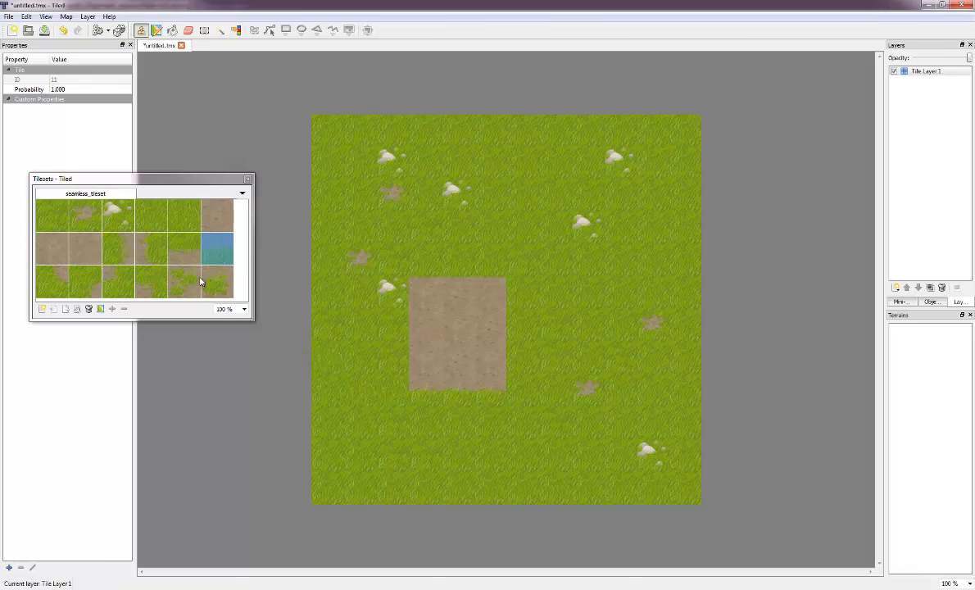
pyautogui.click(123, 248)
pyautogui.moveTo(387, 289); pyautogui.dragTo(399, 368)
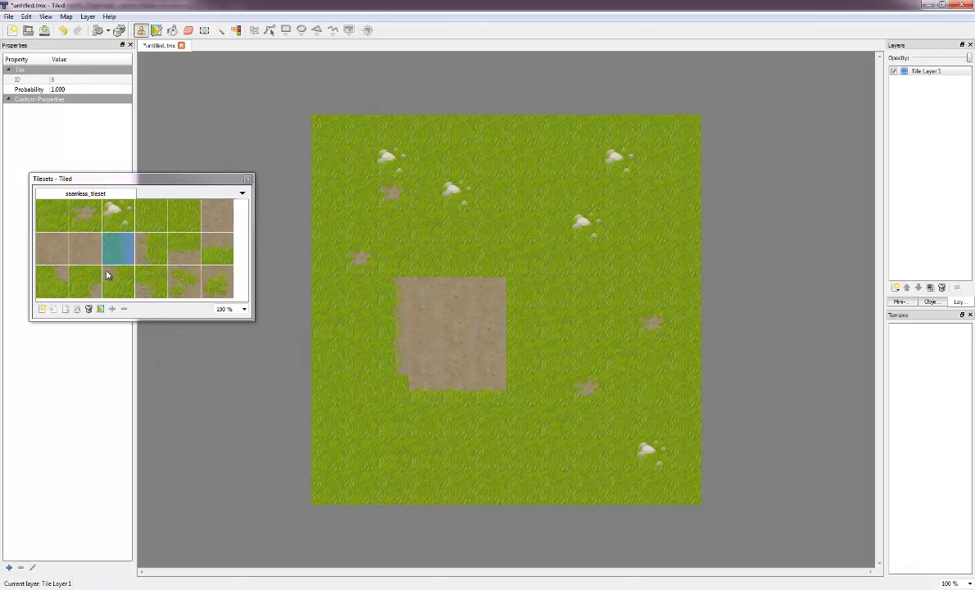
pyautogui.click(50, 280)
pyautogui.click(390, 383)
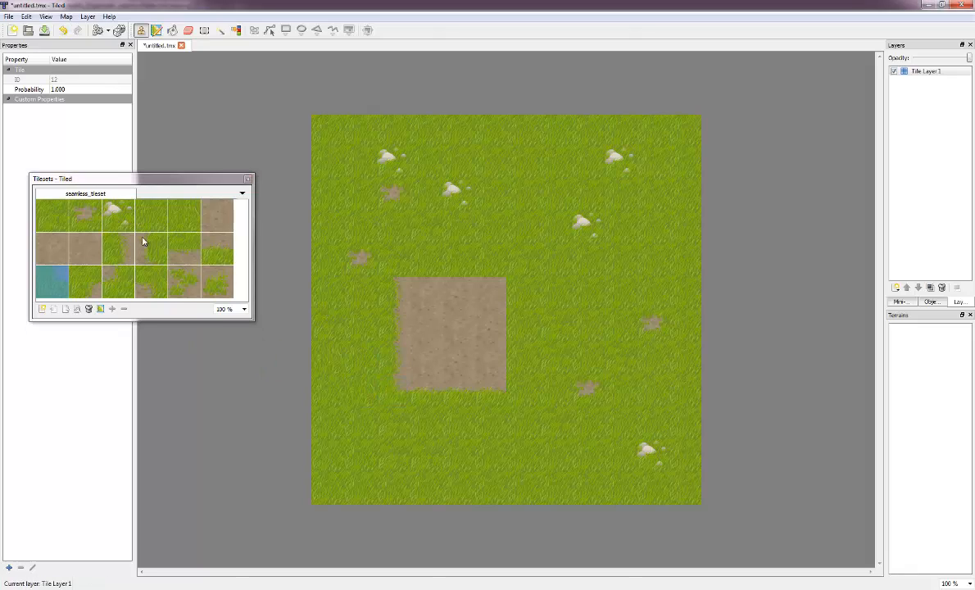
# Step: Border the dirt block's upper side with grass-edge tiles and add its upper-left and upper-right corner tiles
pyautogui.click(174, 248)
pyautogui.moveTo(414, 265); pyautogui.dragTo(487, 265)
pyautogui.click(91, 279)
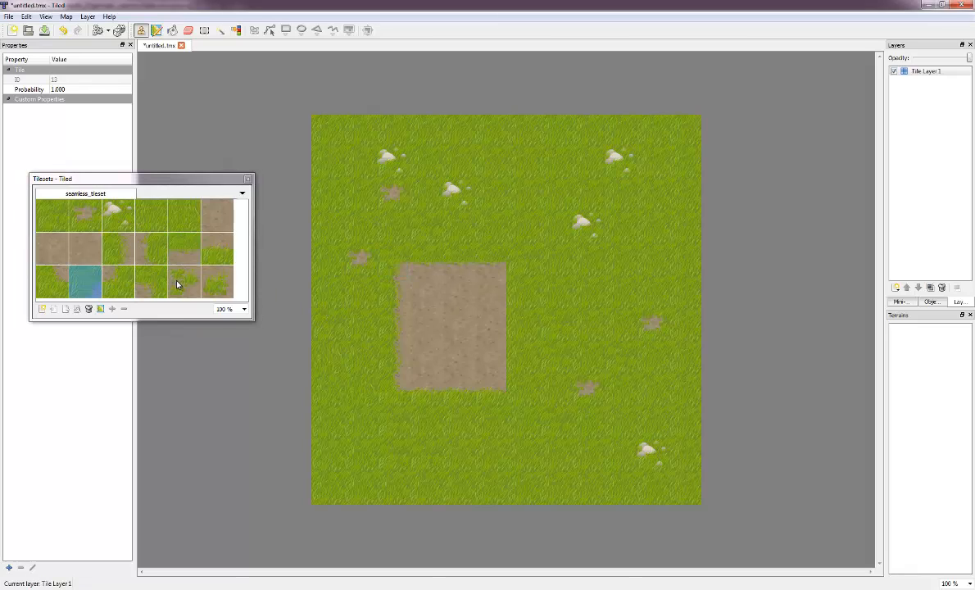
pyautogui.click(148, 283)
pyautogui.click(519, 277)
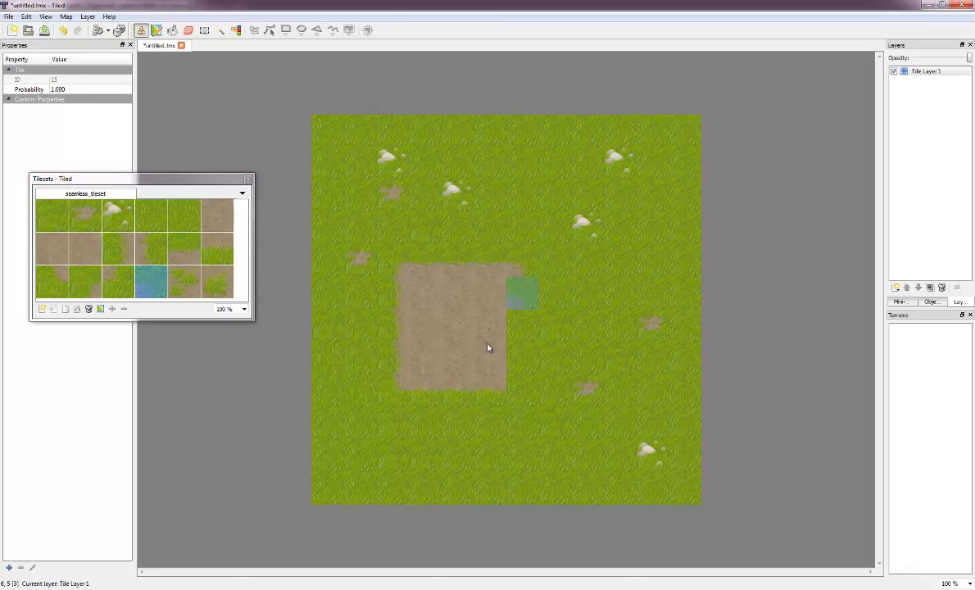
# Step: Border the dirt block's right side with grass-edge tiles and close its lower-right corner
pyautogui.click(143, 253)
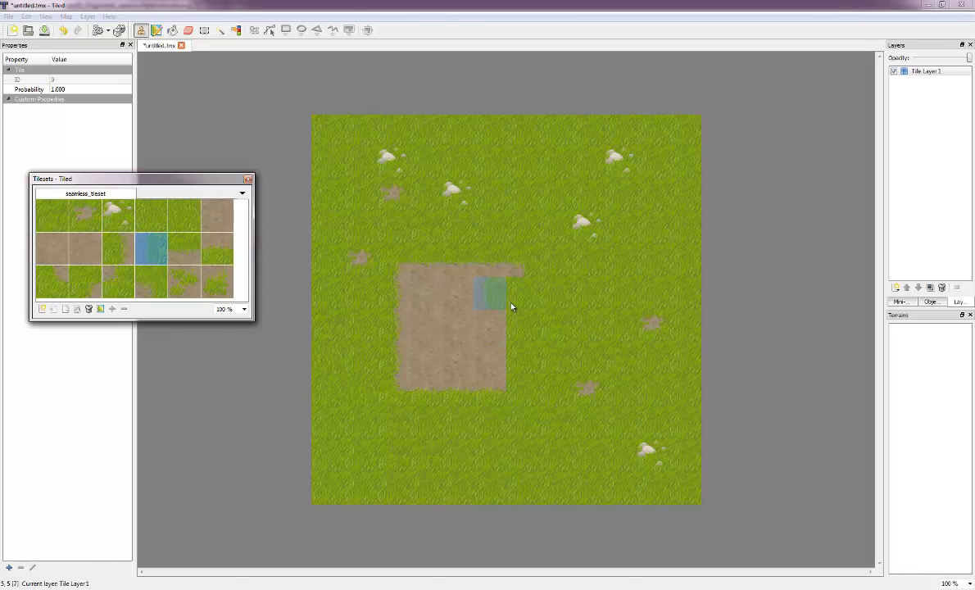
pyautogui.moveTo(510, 303); pyautogui.dragTo(532, 372)
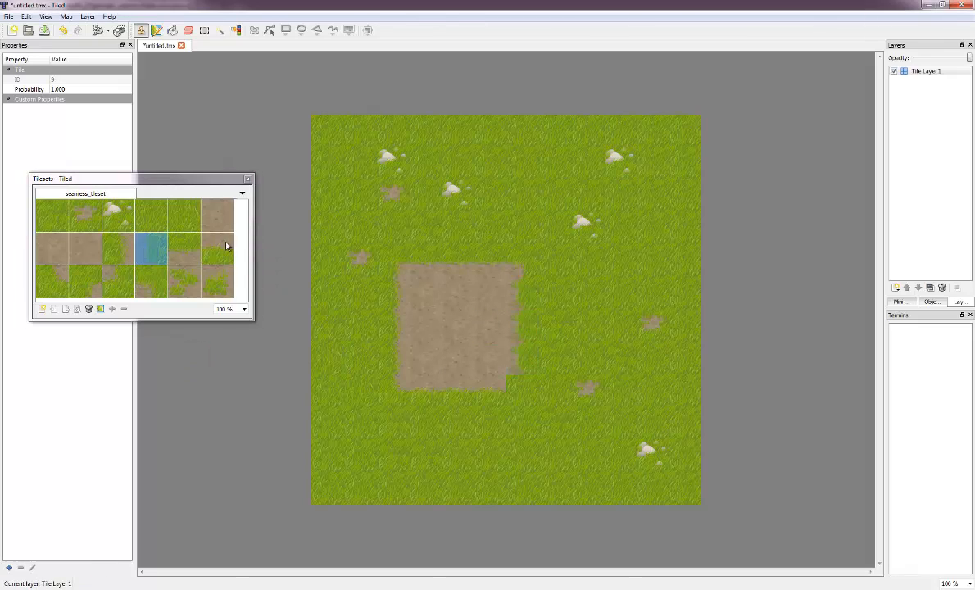
pyautogui.click(119, 279)
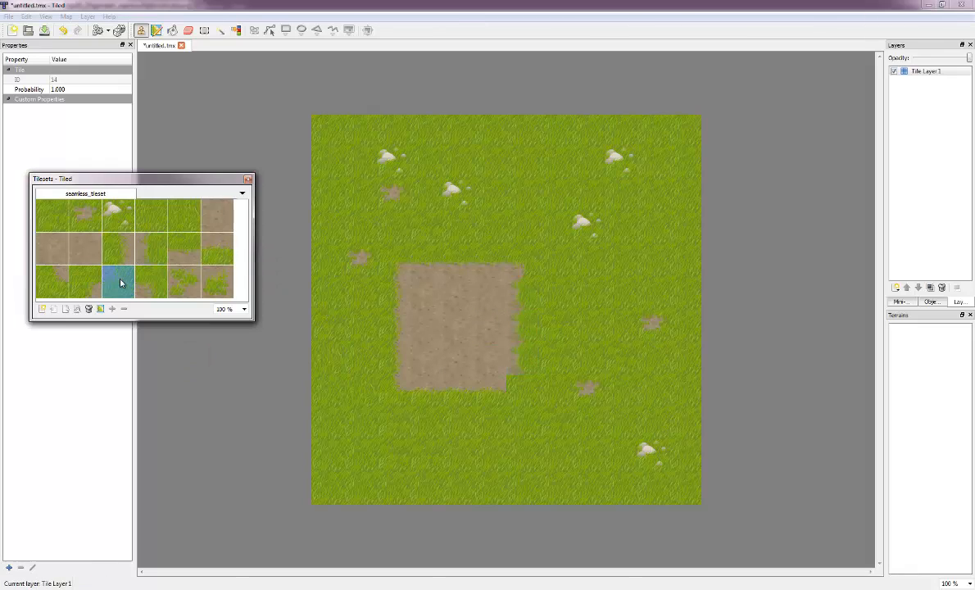
pyautogui.click(516, 385)
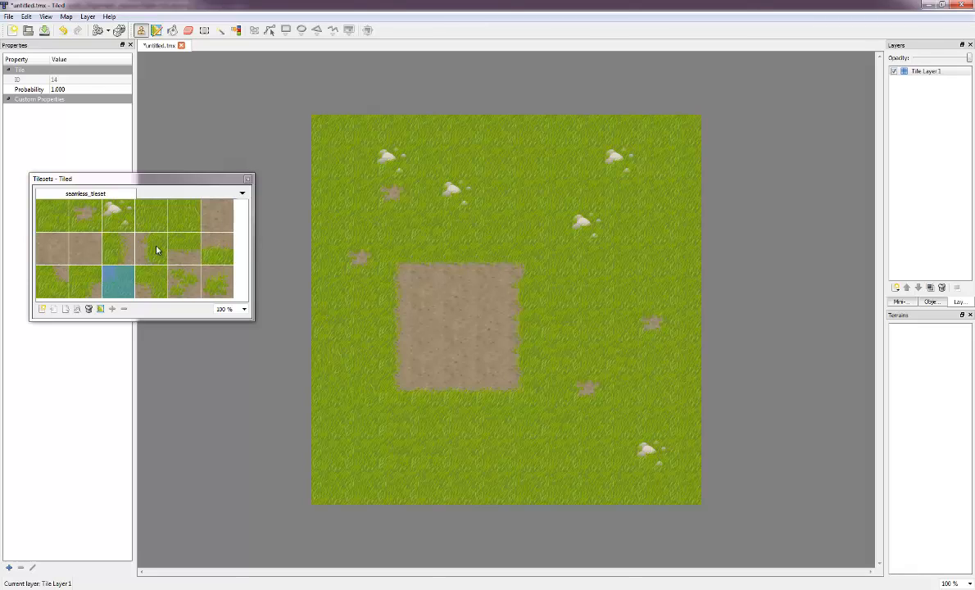
# Step: Paint two vertical dirt paths, each four tiles long, down from the map's upper edge using paired left and right grass-edge tiles
pyautogui.click(119, 239)
pyautogui.moveTo(586, 141); pyautogui.dragTo(606, 222)
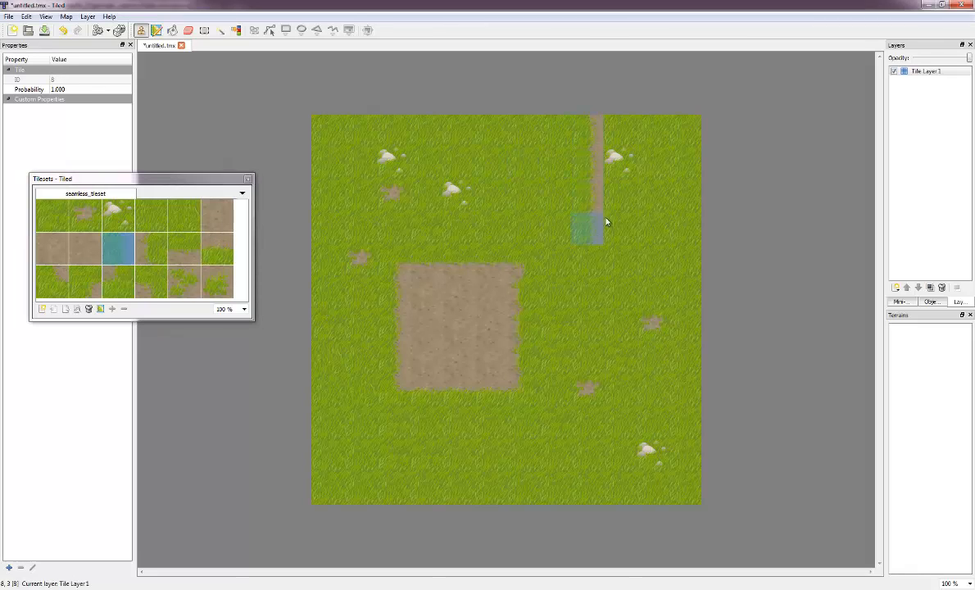
pyautogui.click(162, 254)
pyautogui.click(550, 127)
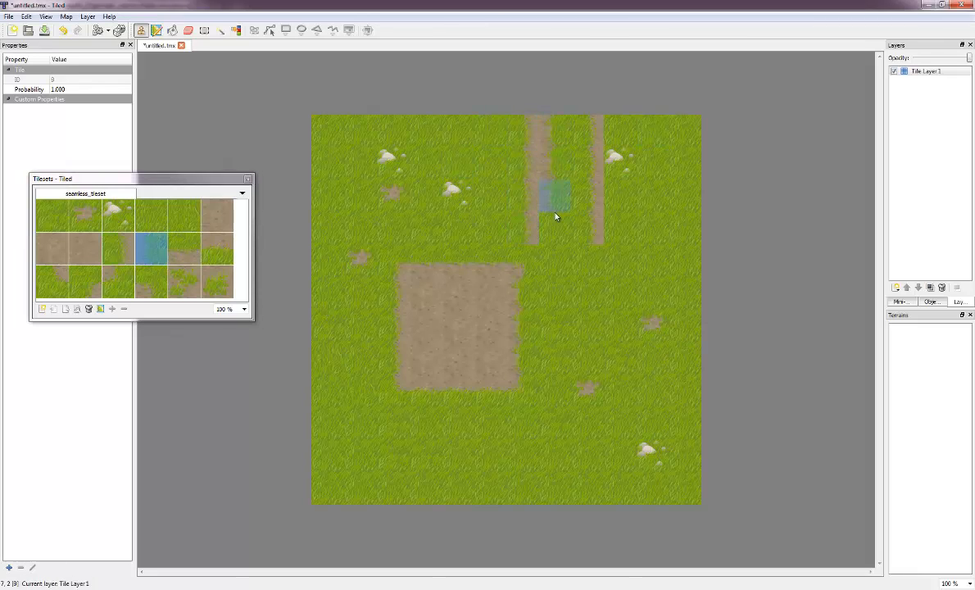
pyautogui.moveTo(614, 129); pyautogui.dragTo(615, 200)
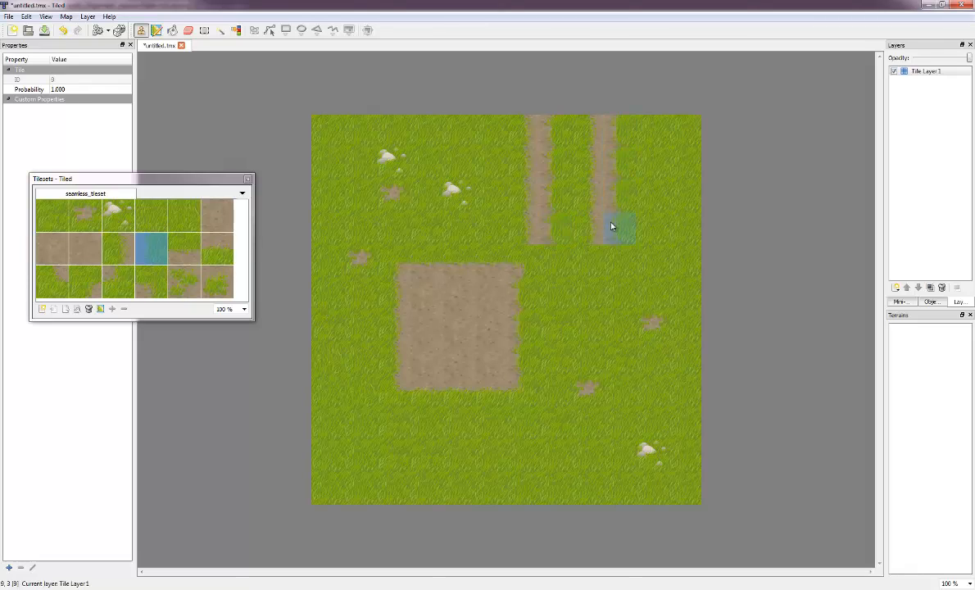
# Step: Close the lower ends of both vertical dirt paths with matching lower-left and lower-right grass corner tiles
pyautogui.click(87, 271)
pyautogui.click(115, 270)
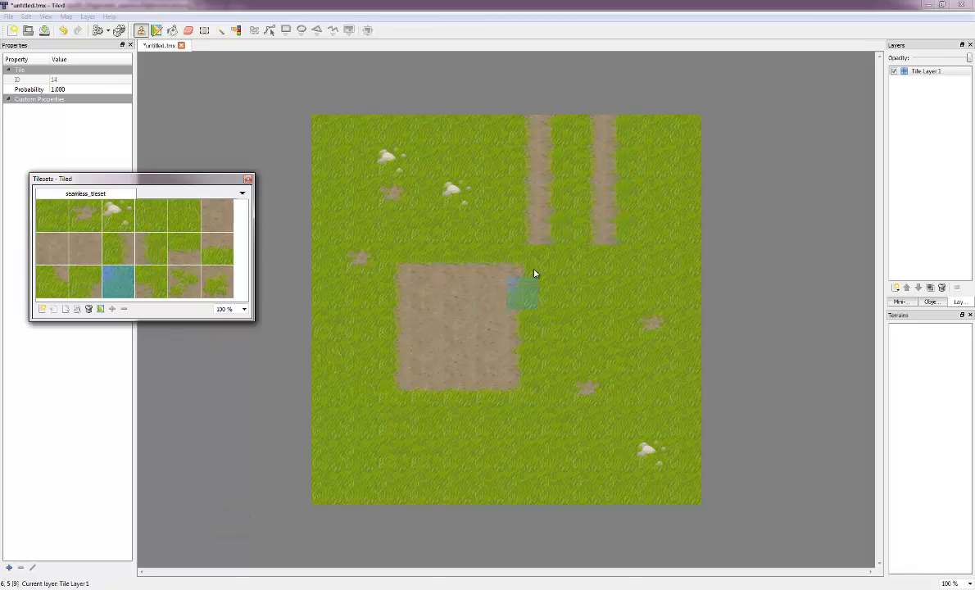
pyautogui.click(611, 262)
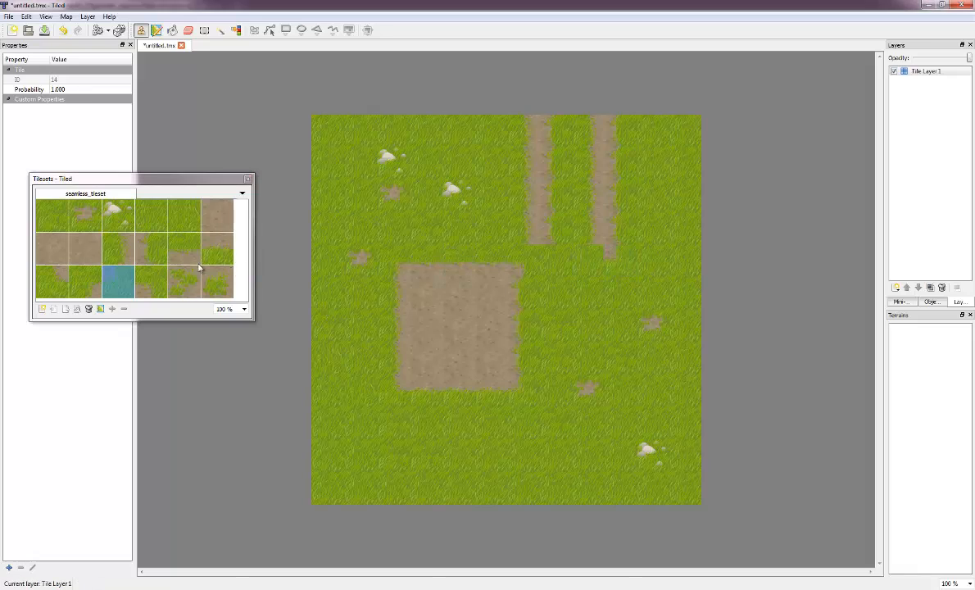
pyautogui.click(57, 286)
pyautogui.click(522, 258)
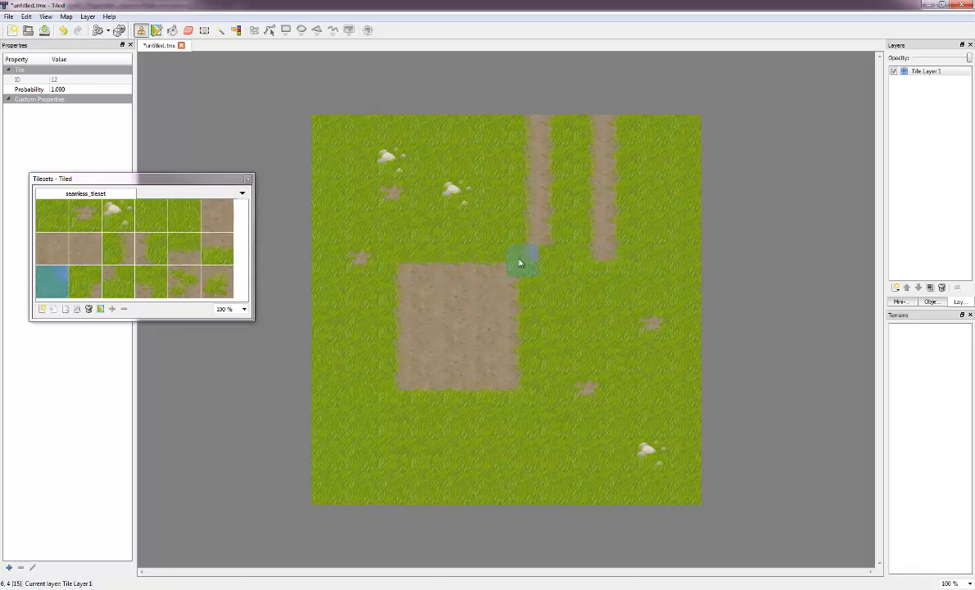
pyautogui.click(123, 280)
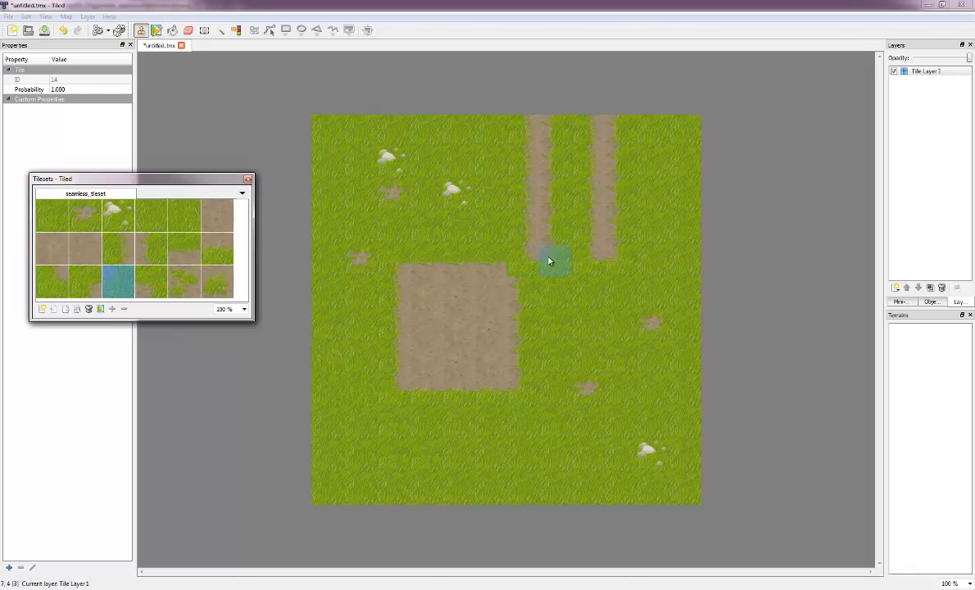
pyautogui.click(549, 261)
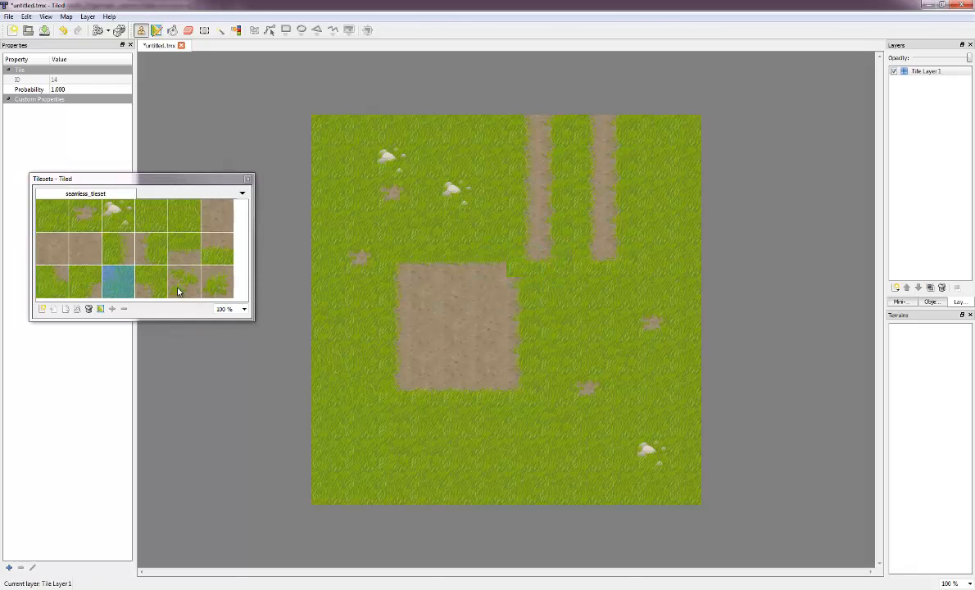
# Step: Narrow the dirt block by one tile, re-bordering its right side with edge and corner tiles and replacing the leftover strip with plain grass
pyautogui.click(145, 283)
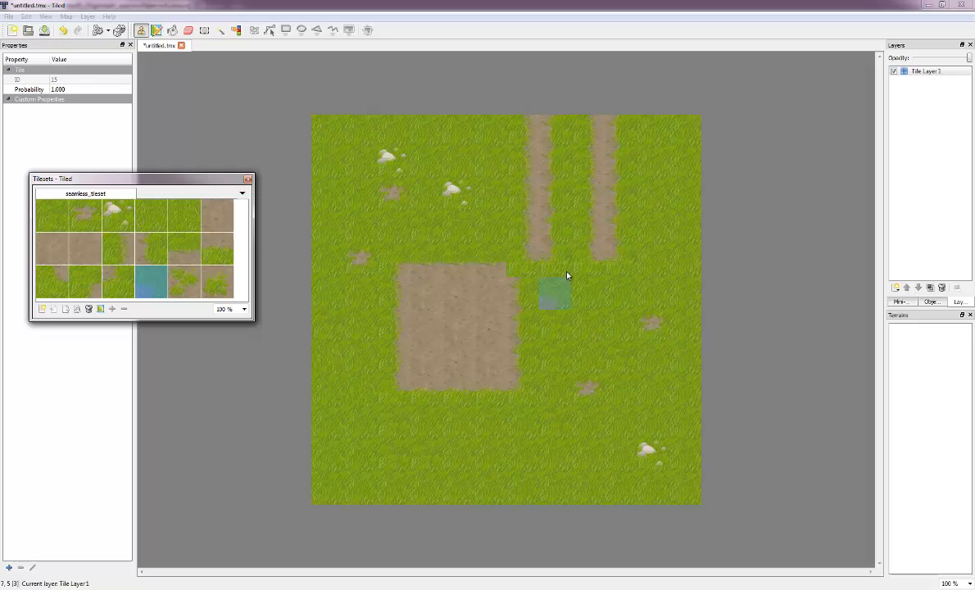
pyautogui.click(494, 277)
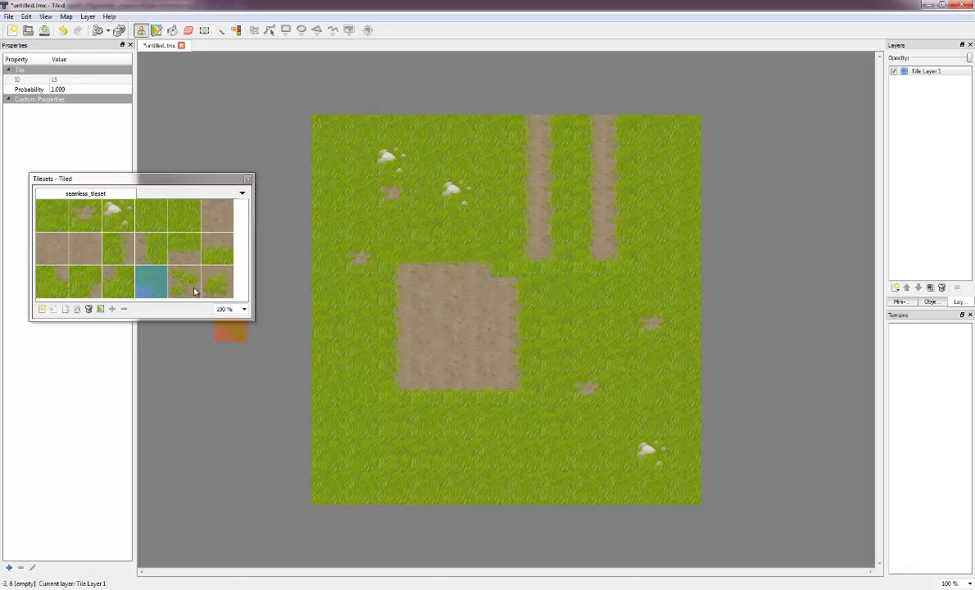
pyautogui.click(159, 250)
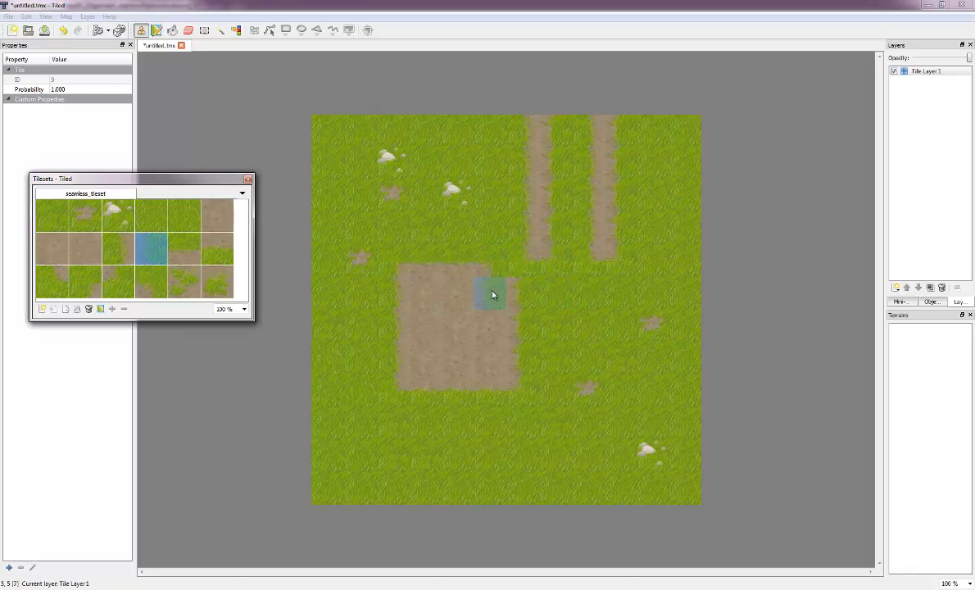
pyautogui.moveTo(496, 291); pyautogui.dragTo(495, 379)
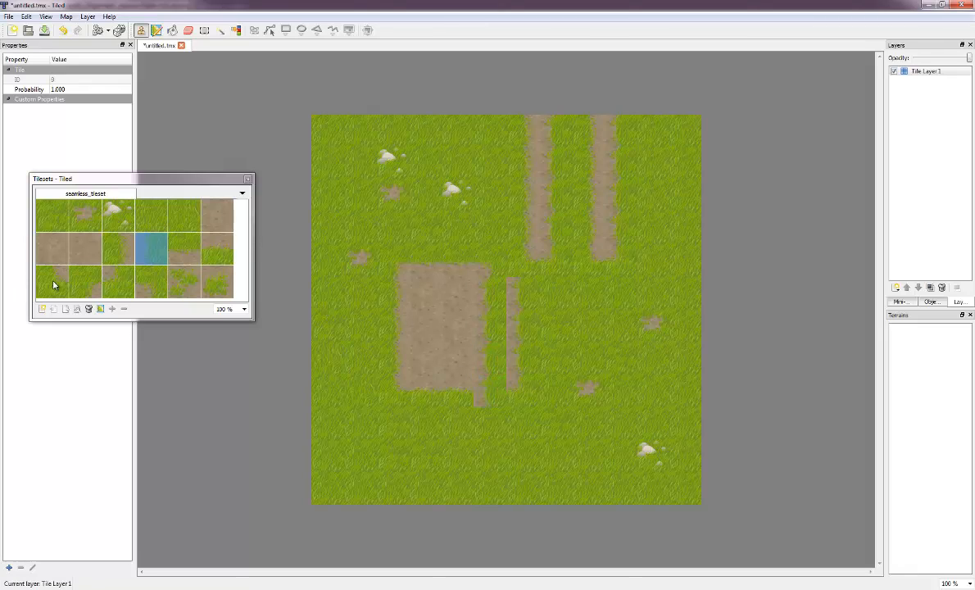
pyautogui.click(118, 282)
pyautogui.click(481, 397)
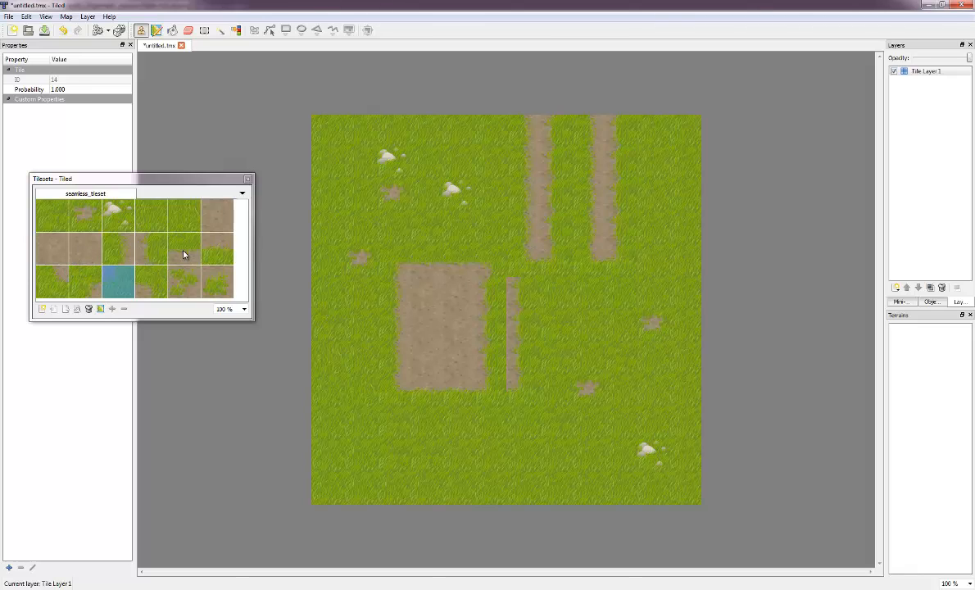
pyautogui.click(192, 215)
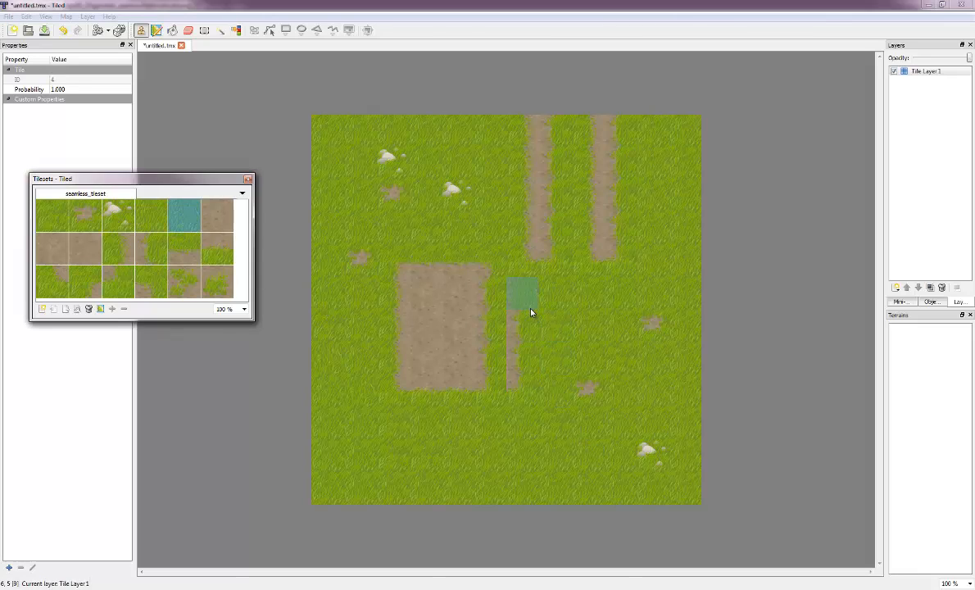
pyautogui.moveTo(530, 312); pyautogui.dragTo(526, 385)
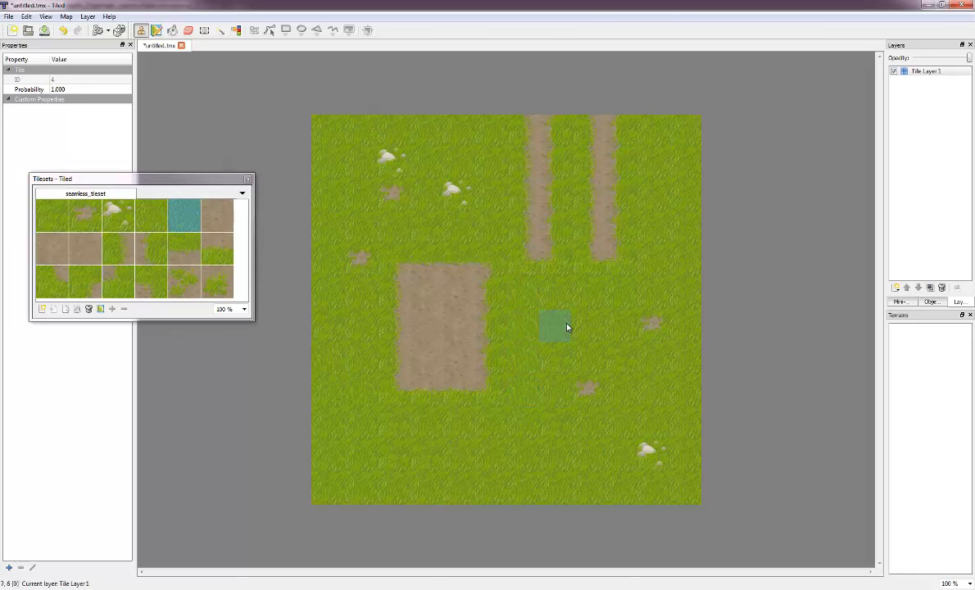
# Step: Paint a seven-tile dirt strip along the map's lower edge to its lower-right corner, with a row of grass-edge tiles above it
pyautogui.click(83, 255)
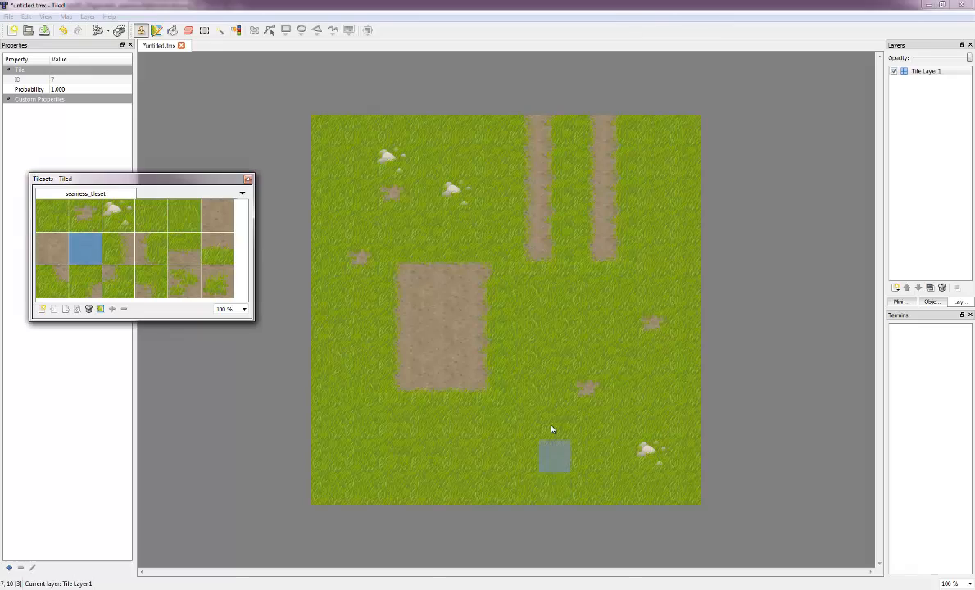
pyautogui.moveTo(514, 466); pyautogui.dragTo(516, 491)
pyautogui.moveTo(575, 473)
pyautogui.mouseDown()
pyautogui.moveTo(654, 486)
pyautogui.moveTo(617, 466)
pyautogui.moveTo(662, 460)
pyautogui.moveTo(681, 479)
pyautogui.moveTo(670, 504)
pyautogui.moveTo(510, 502)
pyautogui.moveTo(486, 474)
pyautogui.moveTo(487, 455)
pyautogui.moveTo(323, 452)
pyautogui.moveTo(567, 507)
pyautogui.moveTo(504, 443)
pyautogui.moveTo(491, 443)
pyautogui.moveTo(743, 452)
pyautogui.mouseUp()
pyautogui.click(184, 248)
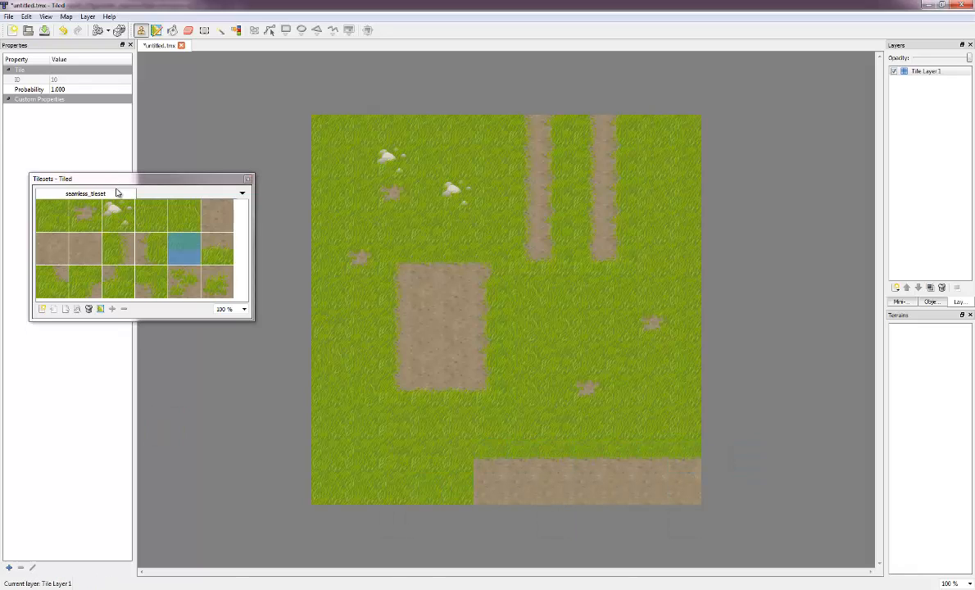
# Step: Close the lower dirt strip's left end with a left grass-edge tile and an upper-left corner tile
pyautogui.click(144, 254)
pyautogui.click(115, 246)
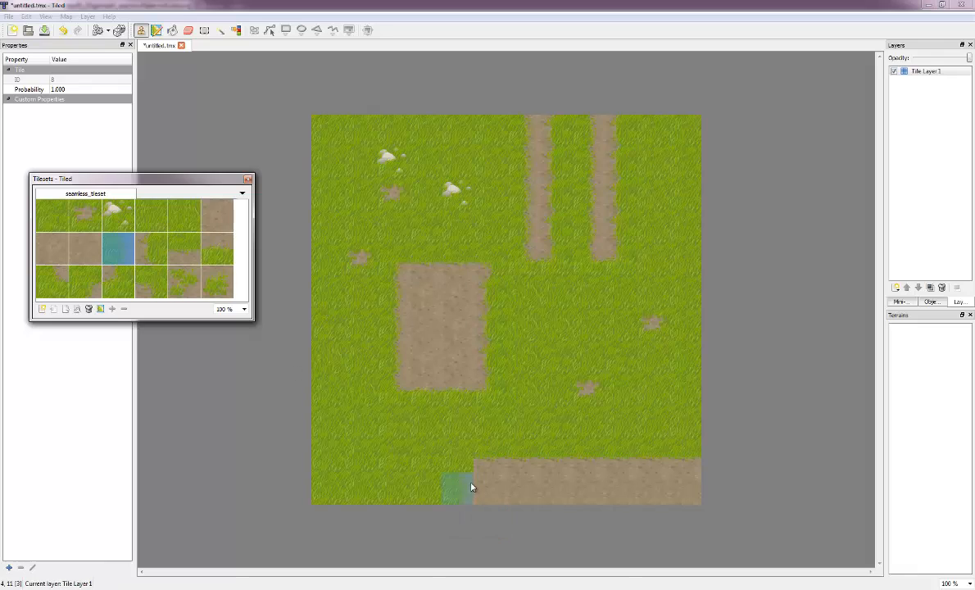
pyautogui.click(464, 501)
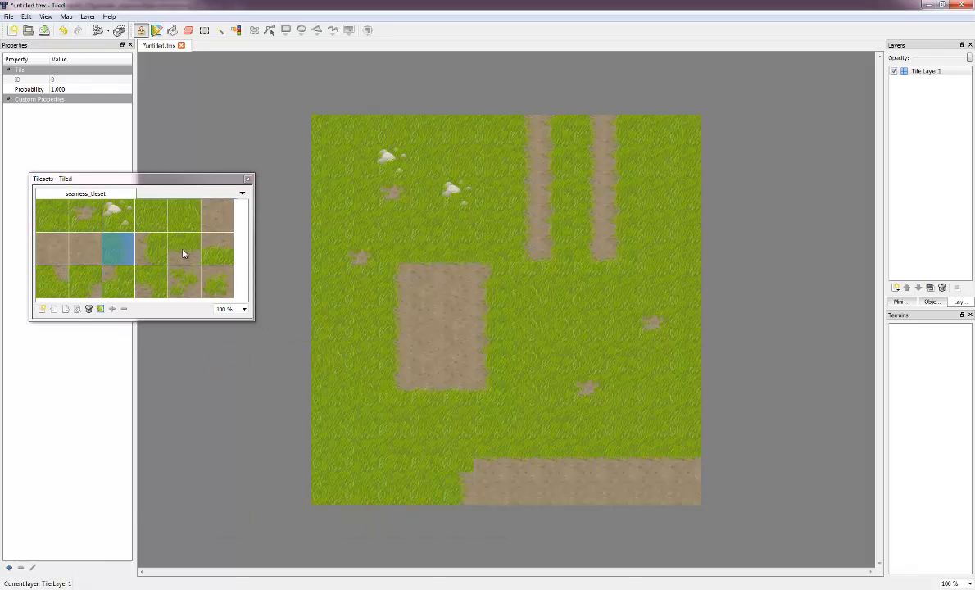
pyautogui.click(83, 273)
pyautogui.click(469, 450)
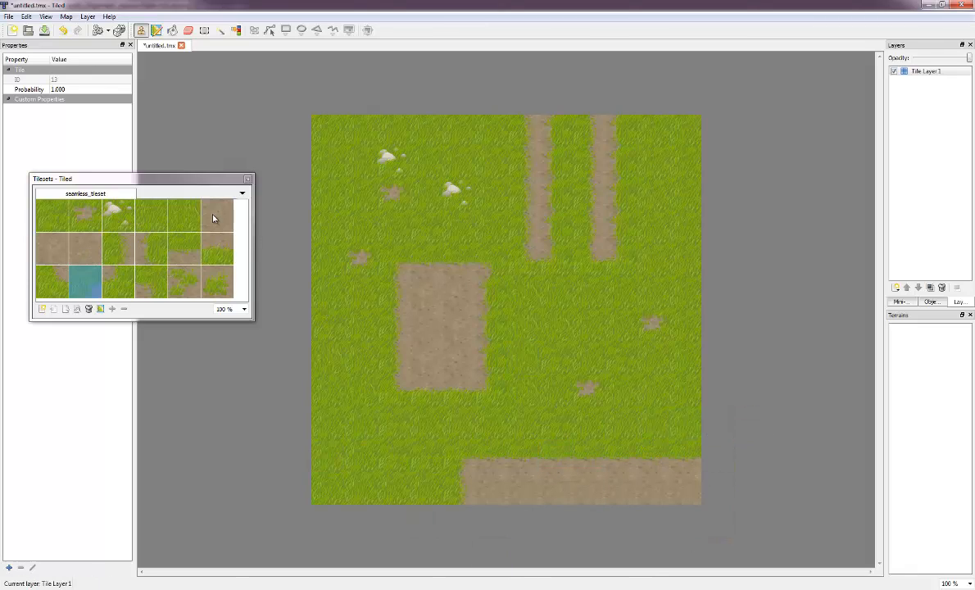
# Step: Paint upper grass-edge rows for two four-tile horizontal dirt paths at the map's right edge, and add the upper path's lower grass-edge row
pyautogui.click(185, 247)
pyautogui.moveTo(586, 360); pyautogui.dragTo(696, 360)
pyautogui.moveTo(586, 300); pyautogui.dragTo(696, 302)
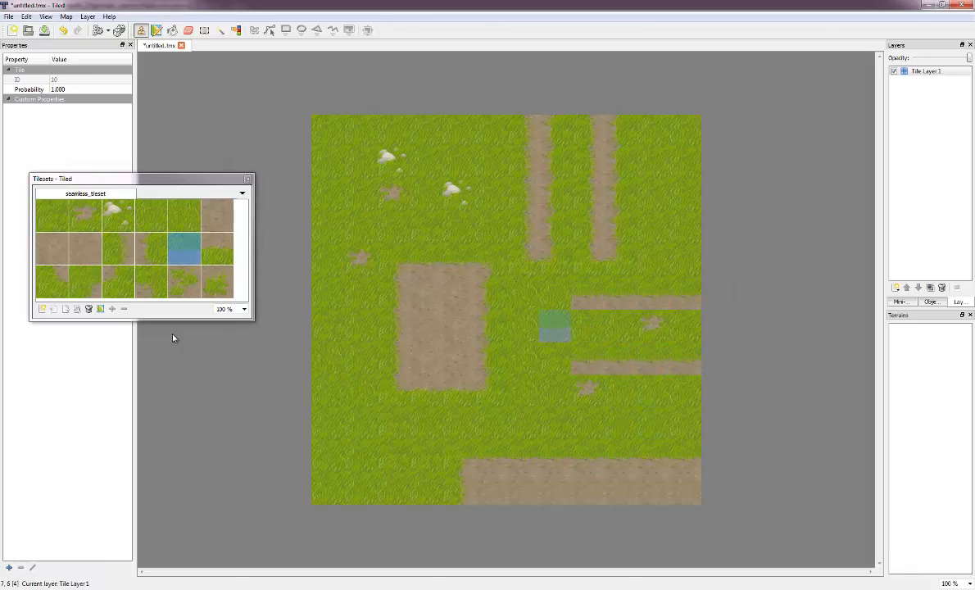
pyautogui.click(217, 248)
pyautogui.moveTo(593, 326); pyautogui.dragTo(690, 326)
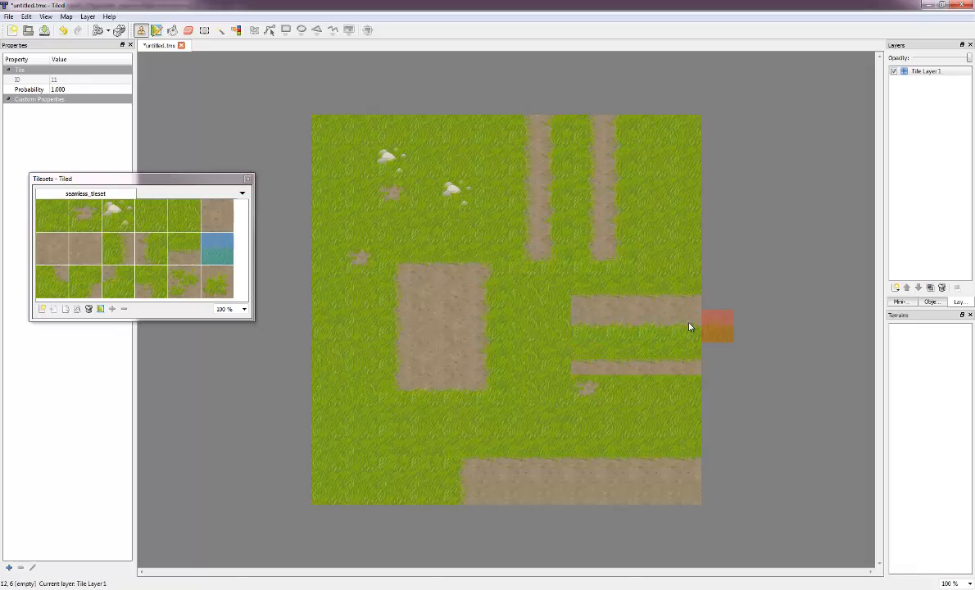
# Step: Close the left ends of both horizontal paths with corner tiles and border the lower path's underside with grass-edge tiles
pyautogui.click(85, 281)
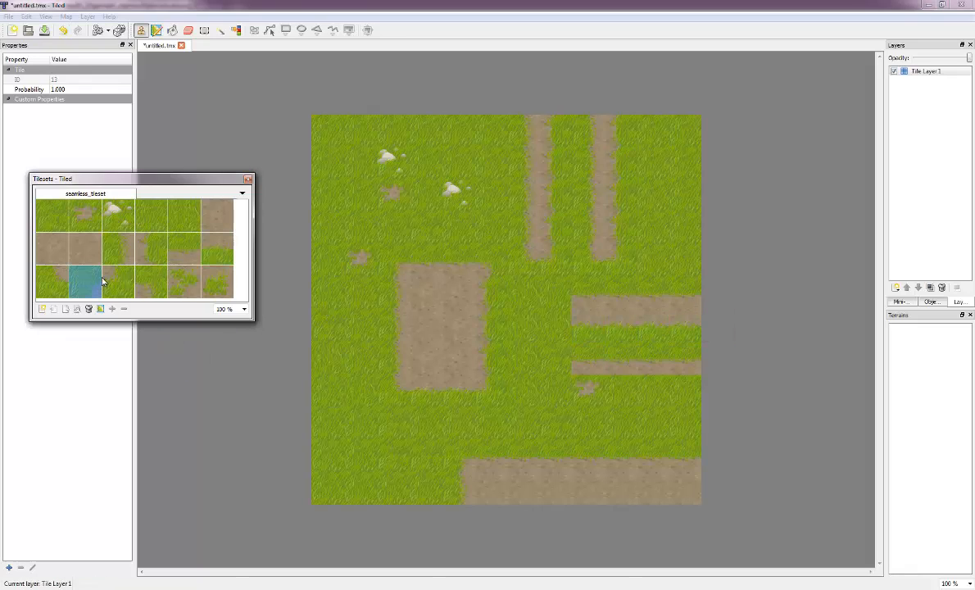
pyautogui.click(553, 296)
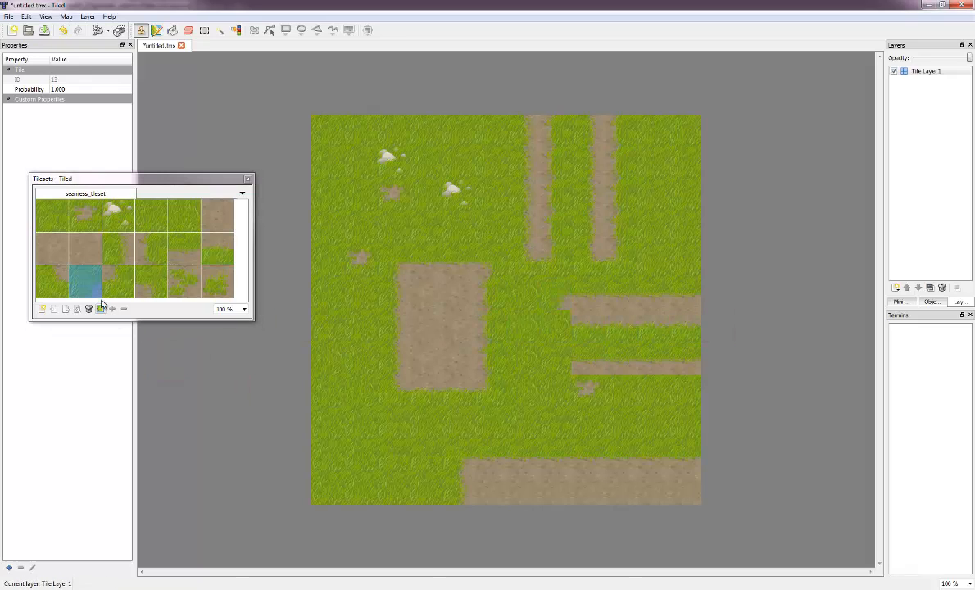
pyautogui.click(51, 281)
pyautogui.click(563, 318)
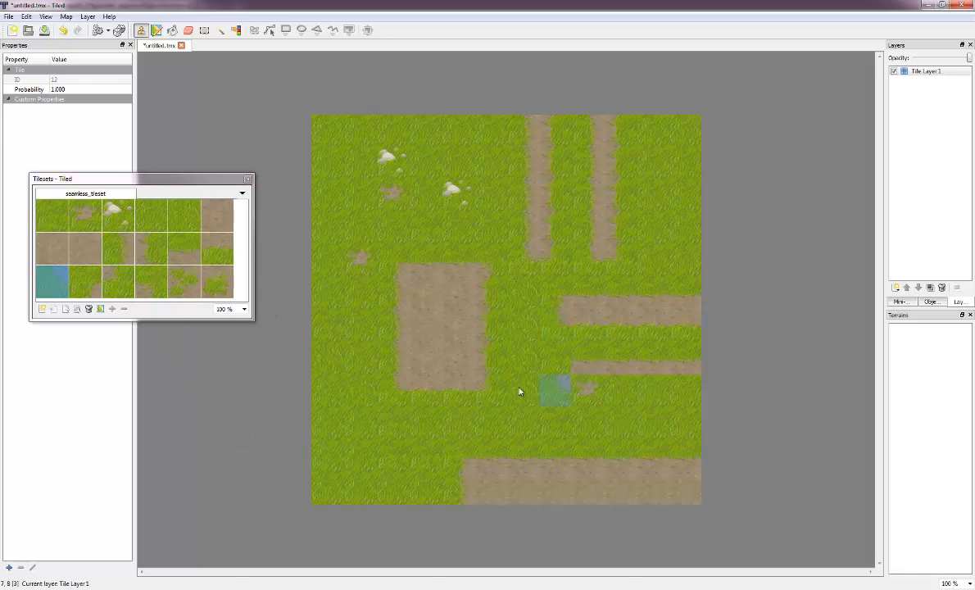
pyautogui.click(90, 291)
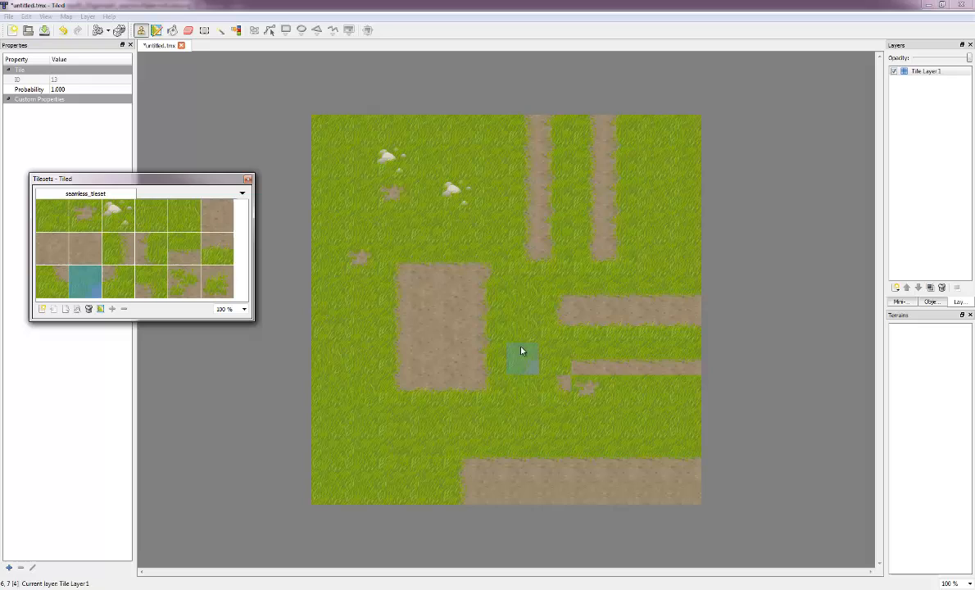
pyautogui.click(213, 258)
pyautogui.click(574, 393)
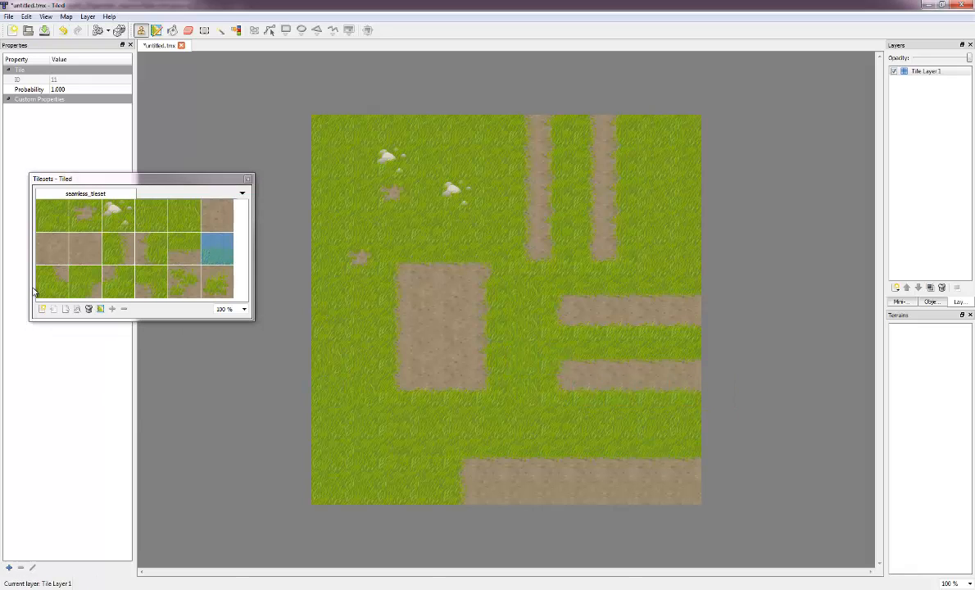
# Step: Place one dirt-patch tile on the grass above the lower strip, and two grass-tuft tiles each on the dirt block and the strip
pyautogui.click(85, 213)
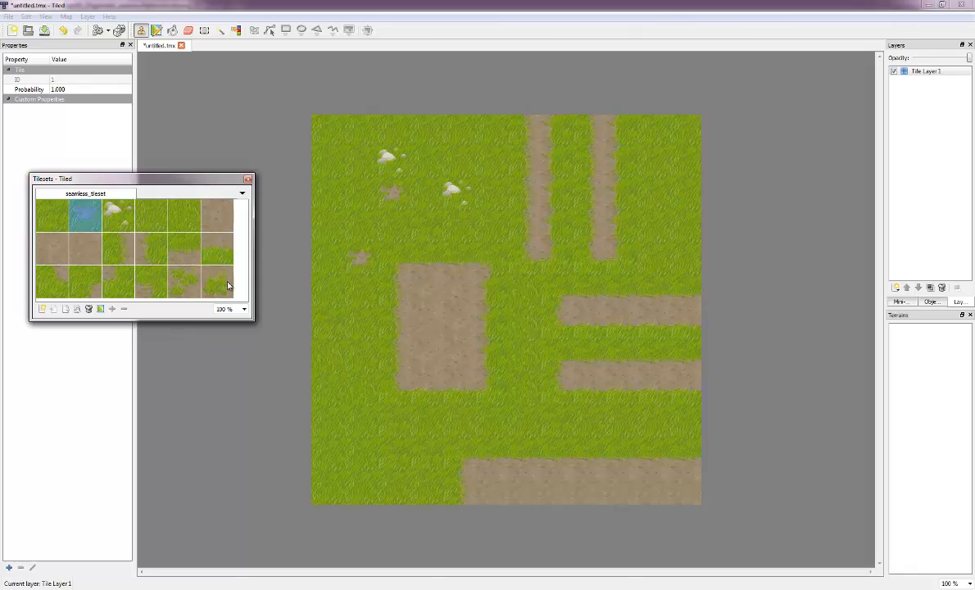
pyautogui.click(518, 421)
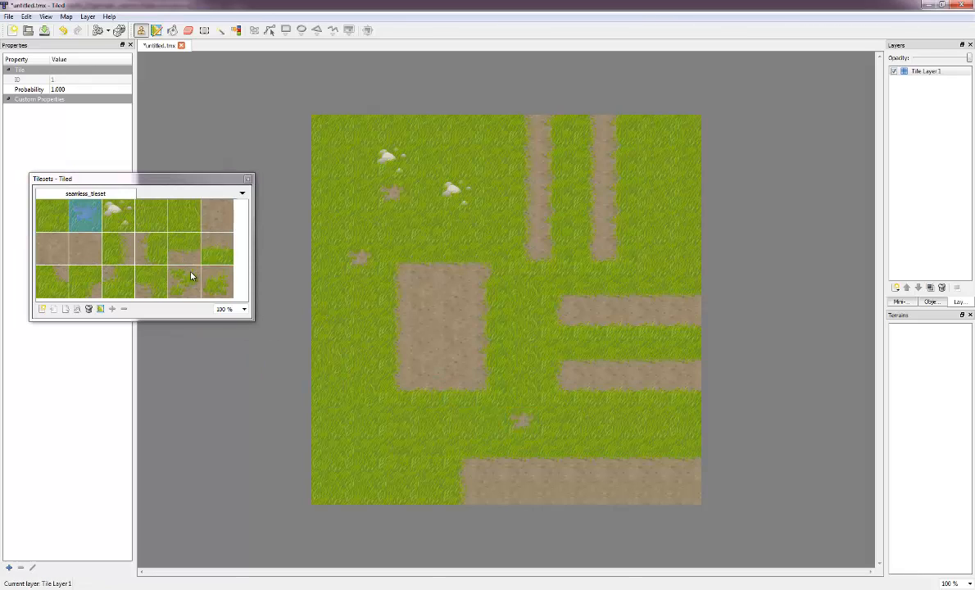
pyautogui.click(191, 276)
pyautogui.click(434, 297)
pyautogui.click(217, 282)
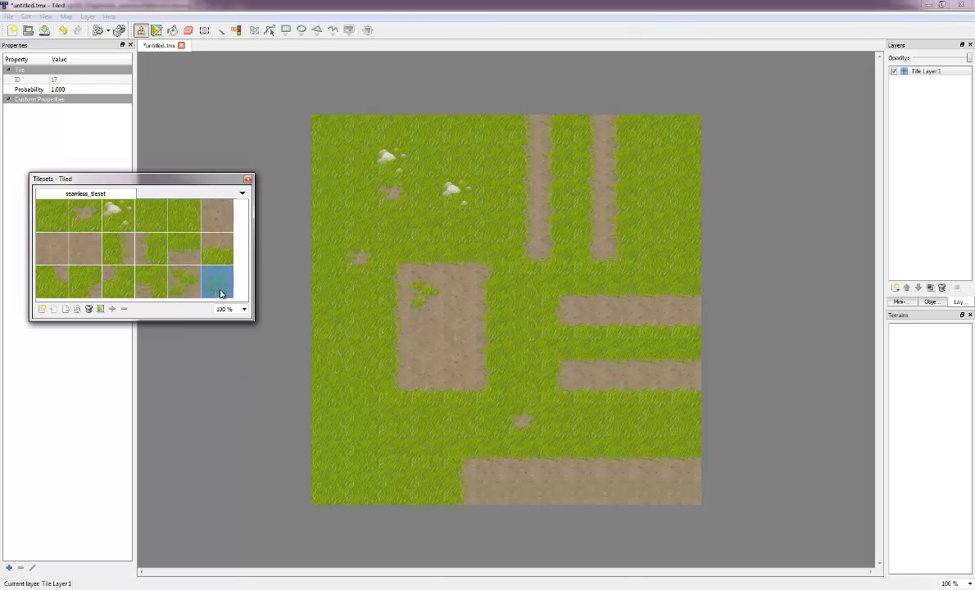
pyautogui.click(455, 324)
pyautogui.click(495, 498)
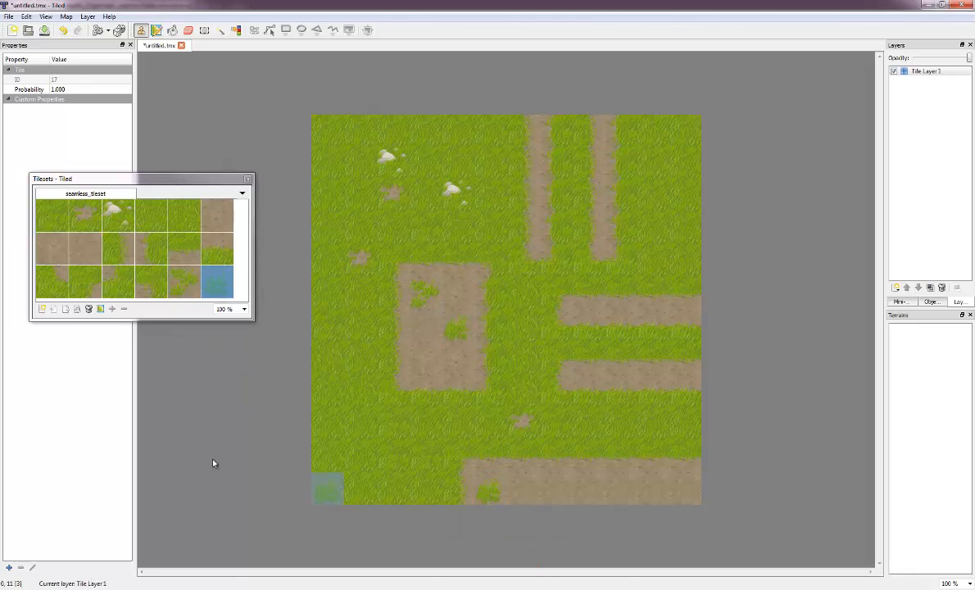
pyautogui.click(186, 279)
pyautogui.click(659, 496)
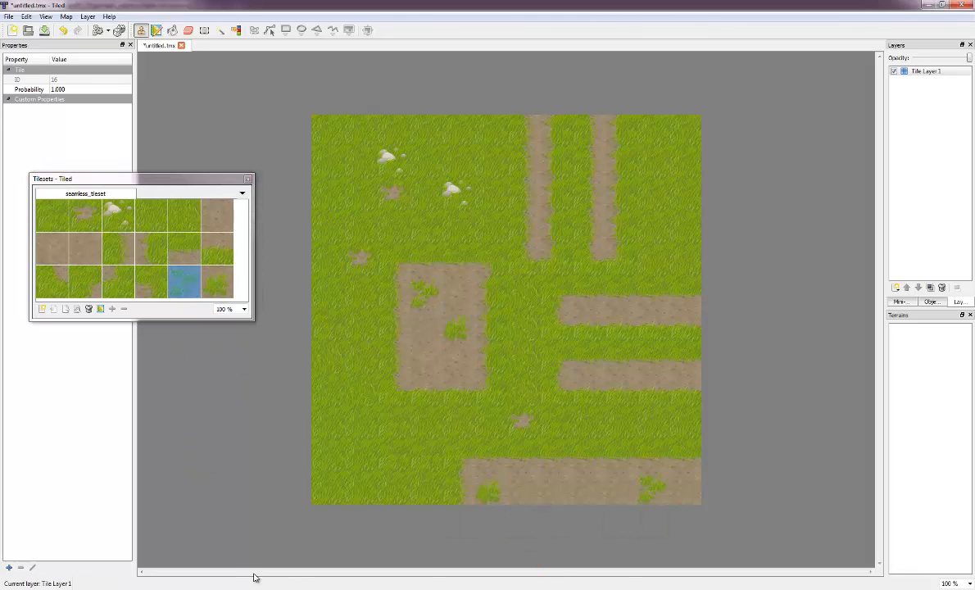